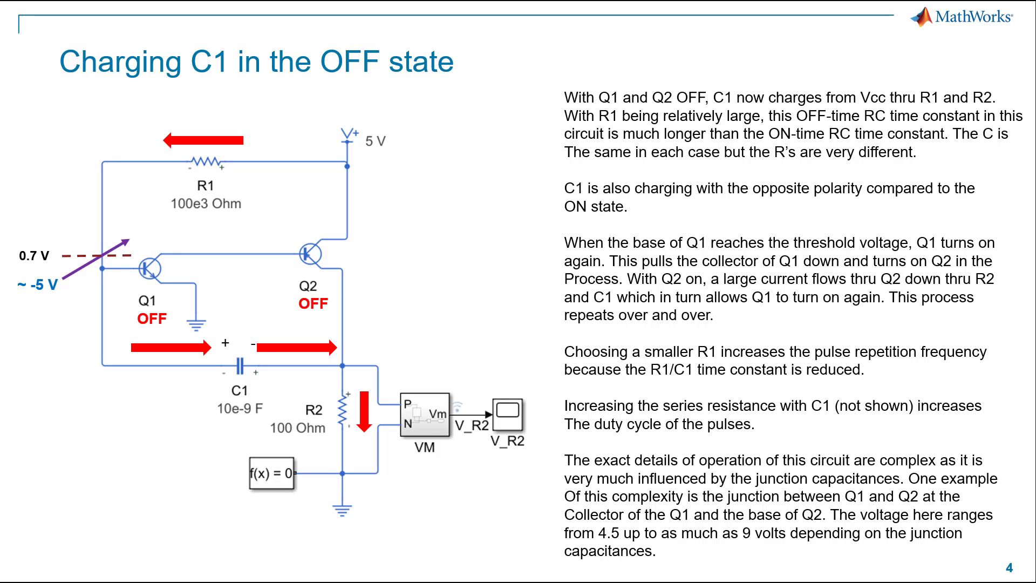
# - Leave the slide show for the Simulink model and bring the V_R2 scope forward to check the pulse frequency and duty cycle
pyautogui.press('Escape')
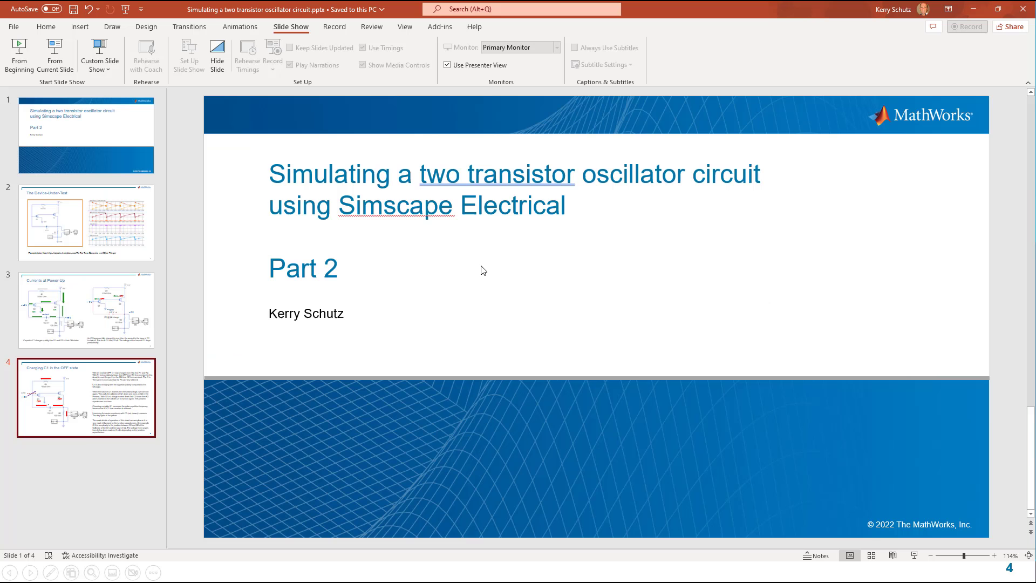
pyautogui.click(971, 9)
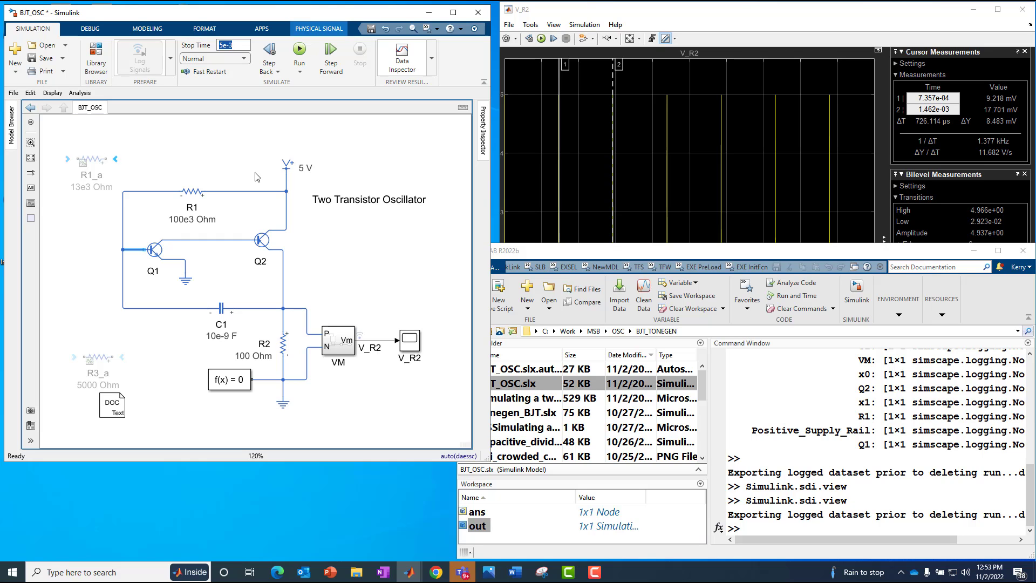
pyautogui.click(568, 15)
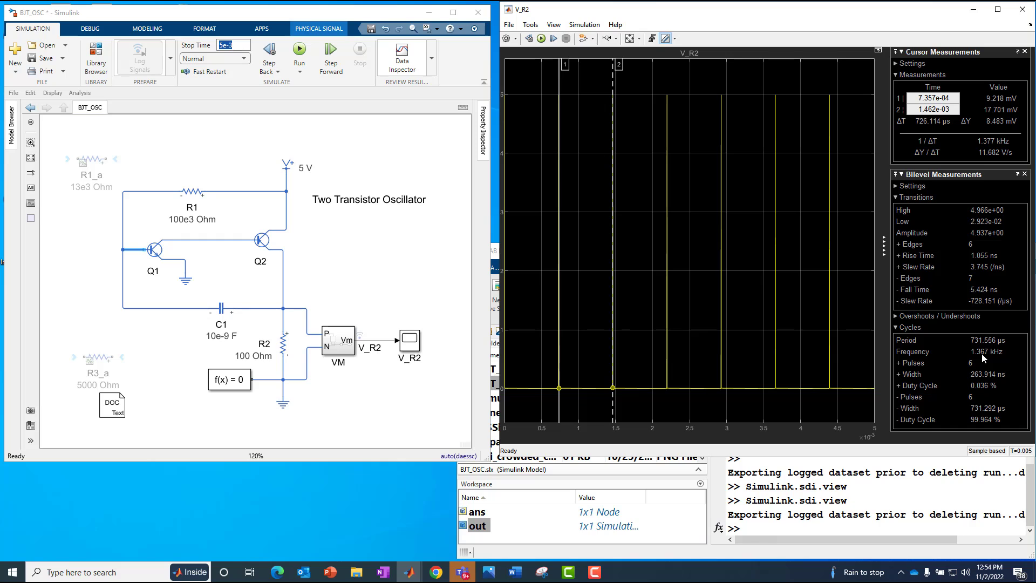
pyautogui.moveTo(982, 354)
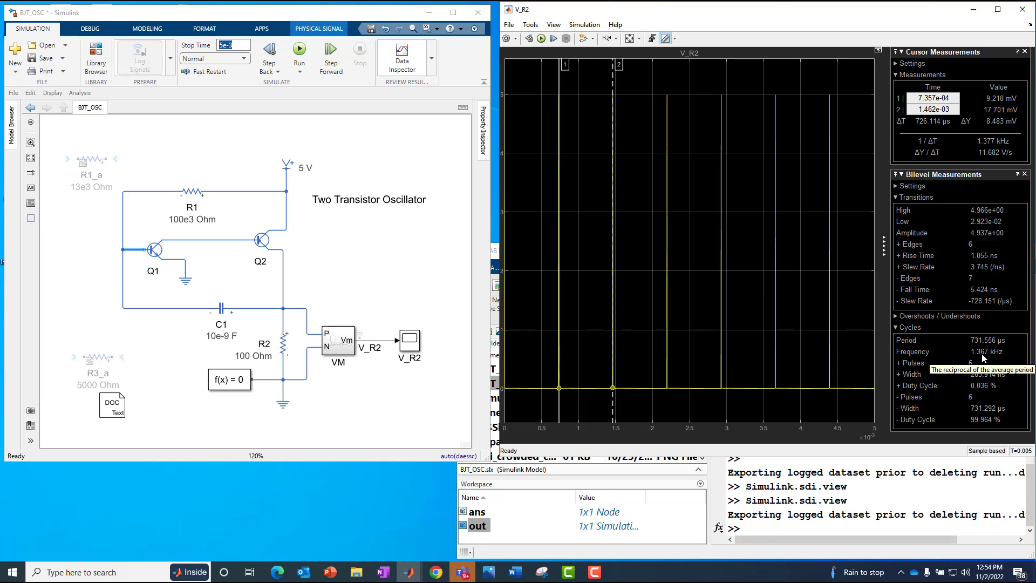
pyautogui.moveTo(990, 393)
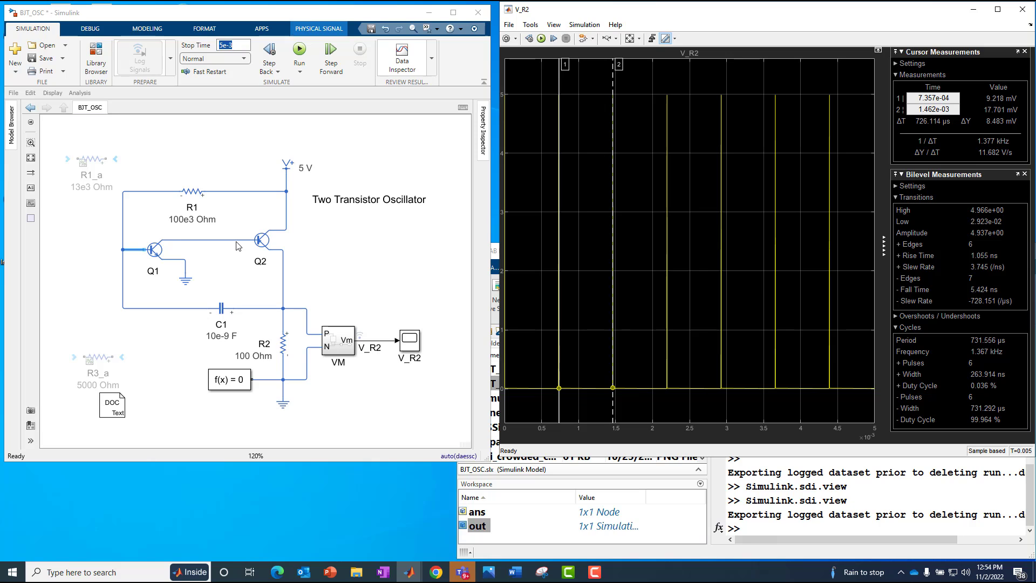
# - Examine the oscillator's connections by selecting C1 and the wires around R1, Q1, Q2 and R2
pyautogui.click(221, 308)
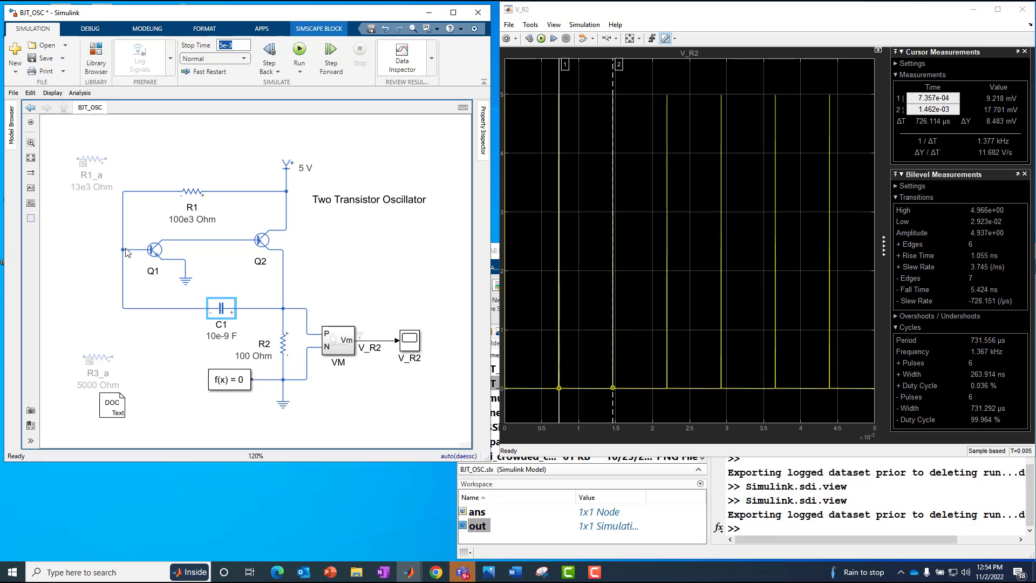
pyautogui.click(195, 241)
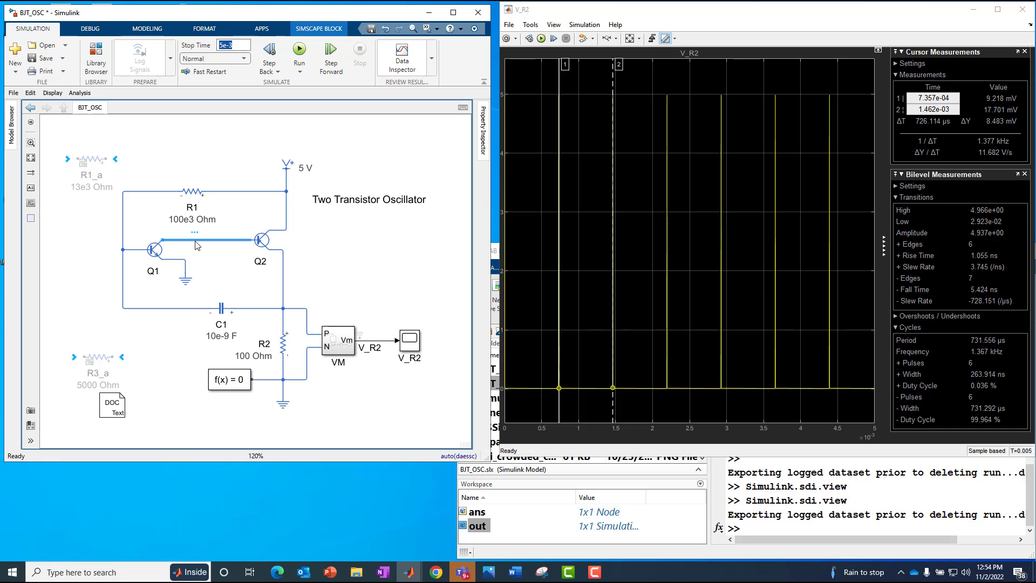
pyautogui.click(215, 191)
pyautogui.click(286, 215)
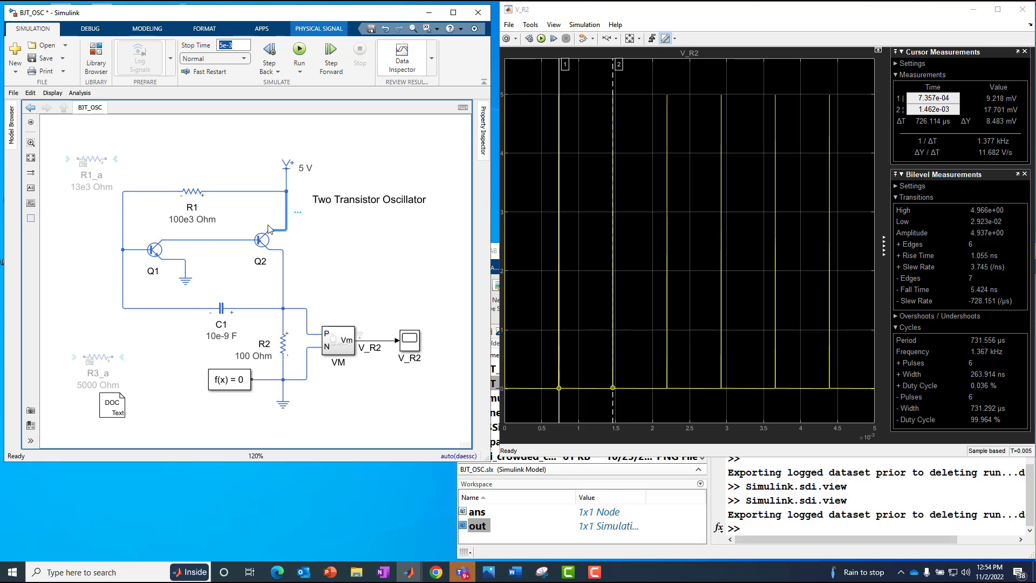
pyautogui.click(286, 285)
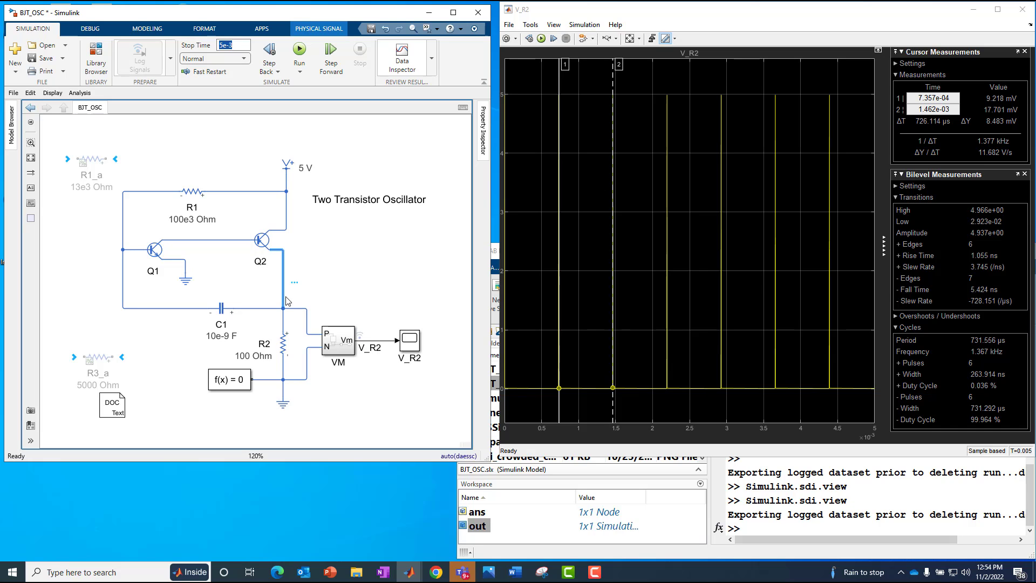
pyautogui.click(176, 308)
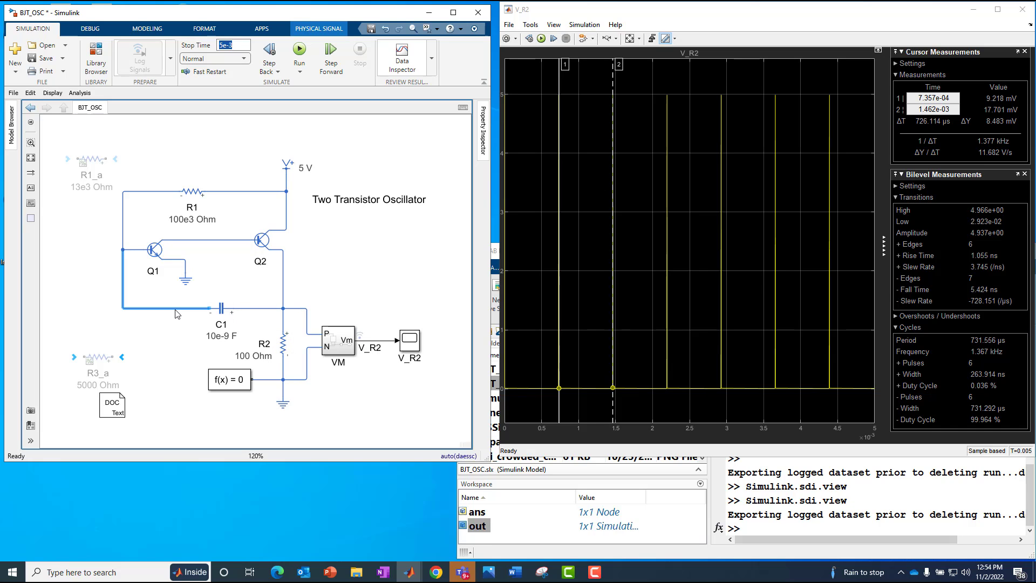
pyautogui.click(136, 249)
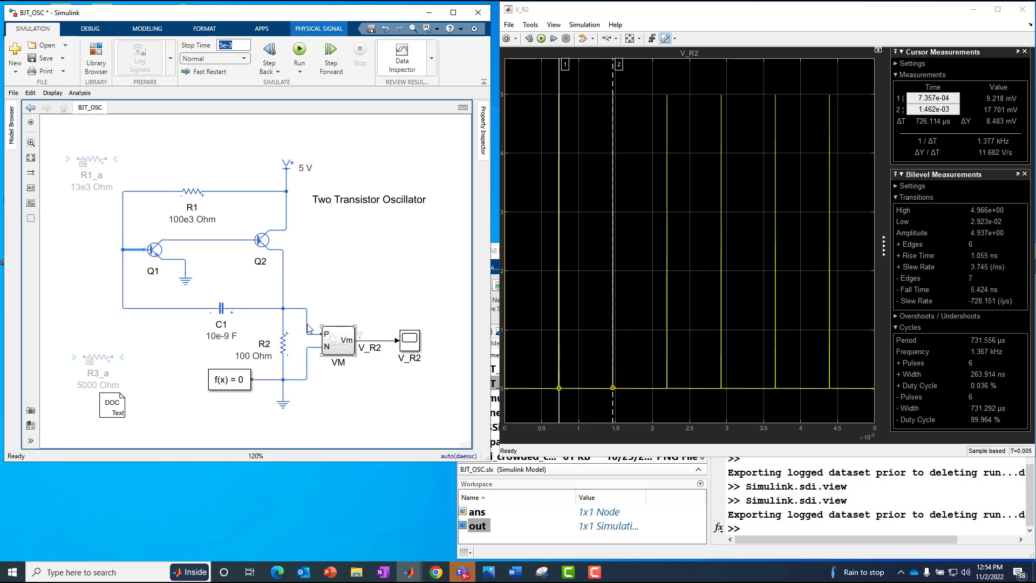
pyautogui.click(170, 307)
pyautogui.click(262, 310)
# - Examine the V_R2 measurement branch and the voltage sensor and PS-Simulink Converter inside the VM subsystem, and return to the top level
pyautogui.moveTo(303, 289); pyautogui.dragTo(414, 395)
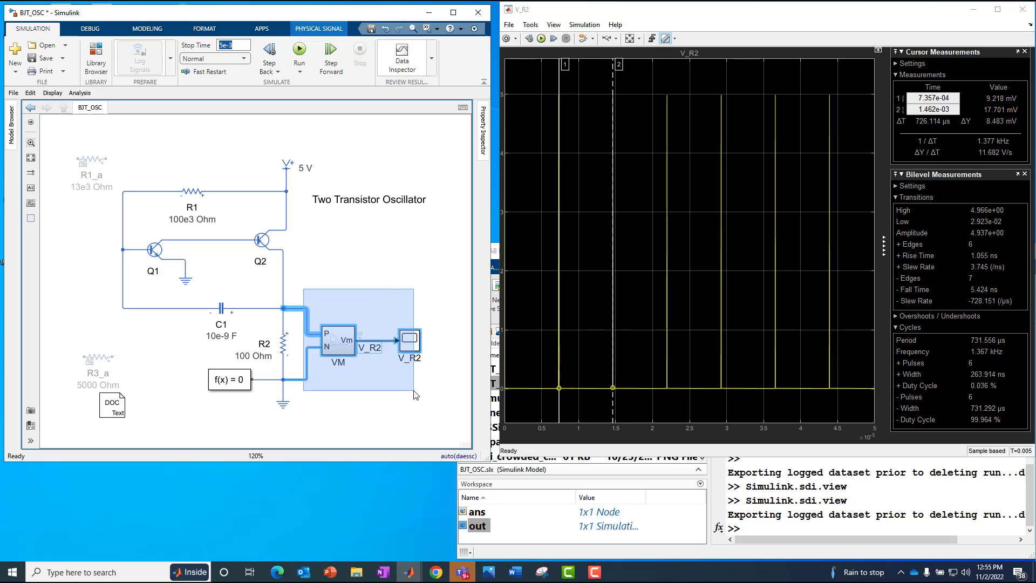
pyautogui.moveTo(415, 395); pyautogui.dragTo(416, 398)
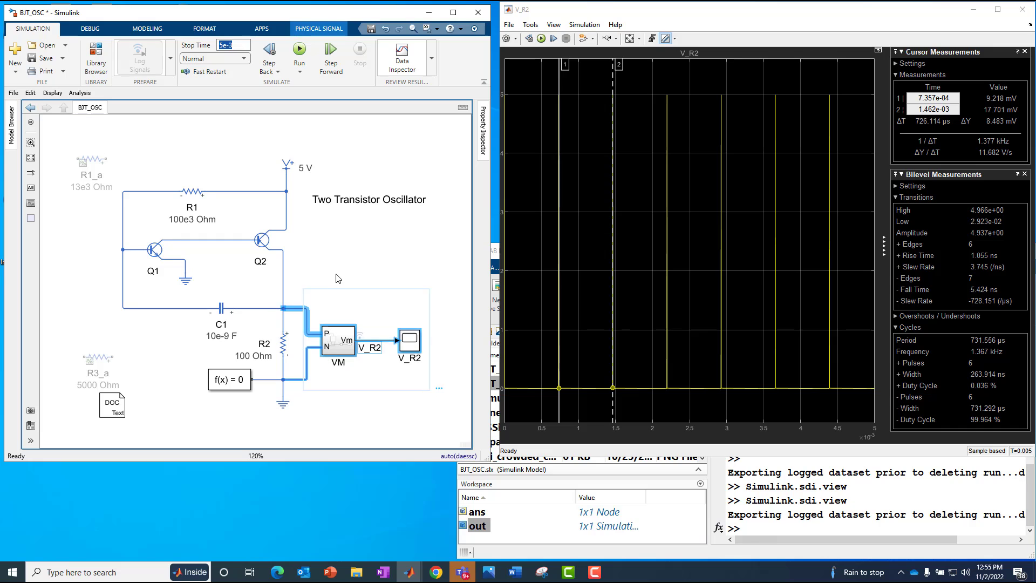
pyautogui.doubleClick(346, 346)
pyautogui.click(238, 269)
pyautogui.click(272, 306)
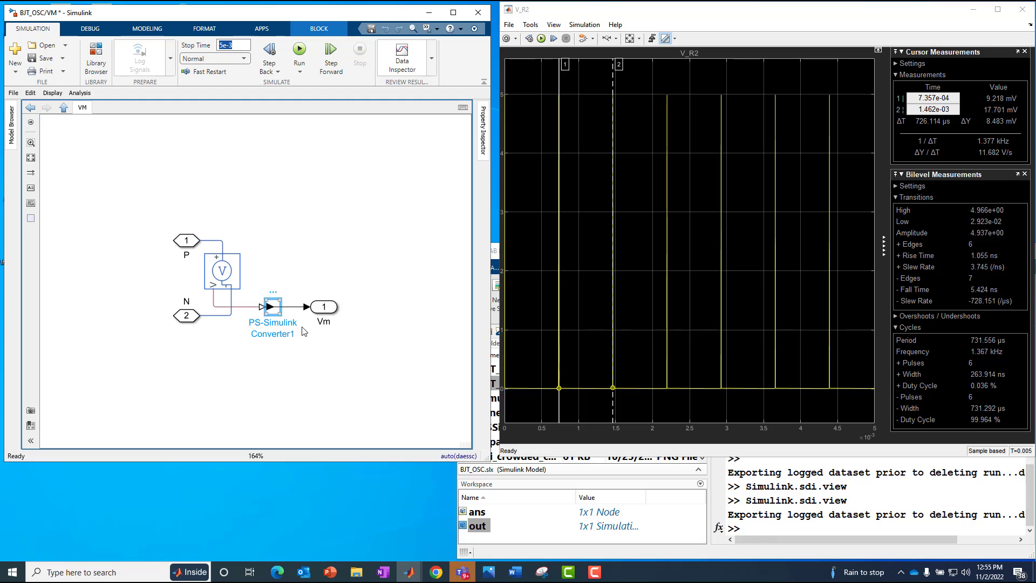
pyautogui.click(64, 107)
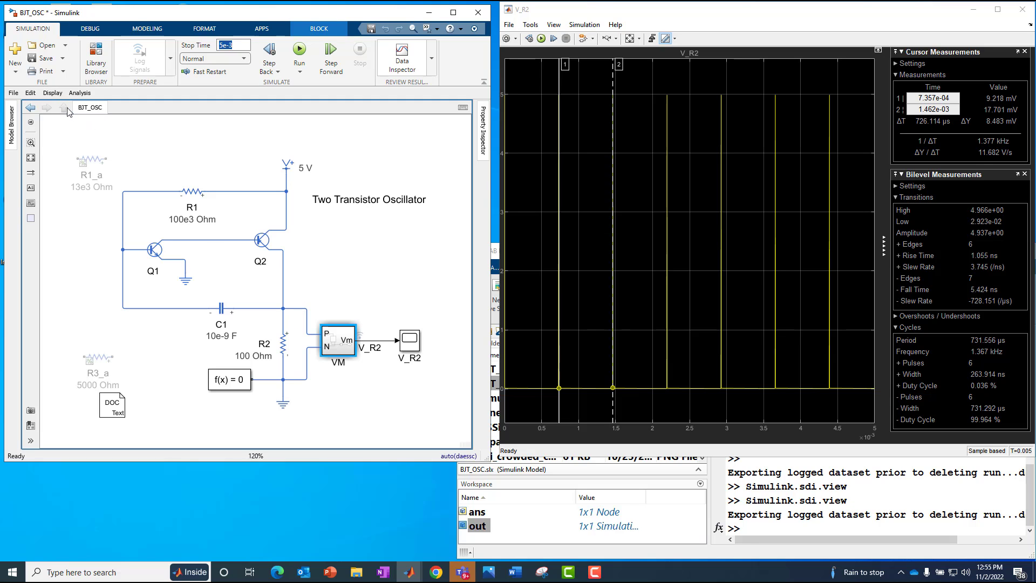
# - Copy the VM voltmeter block above the original and connect its P port to the base node of Q1
pyautogui.moveTo(297, 289); pyautogui.dragTo(381, 399)
pyautogui.moveTo(340, 337); pyautogui.dragTo(123, 218)
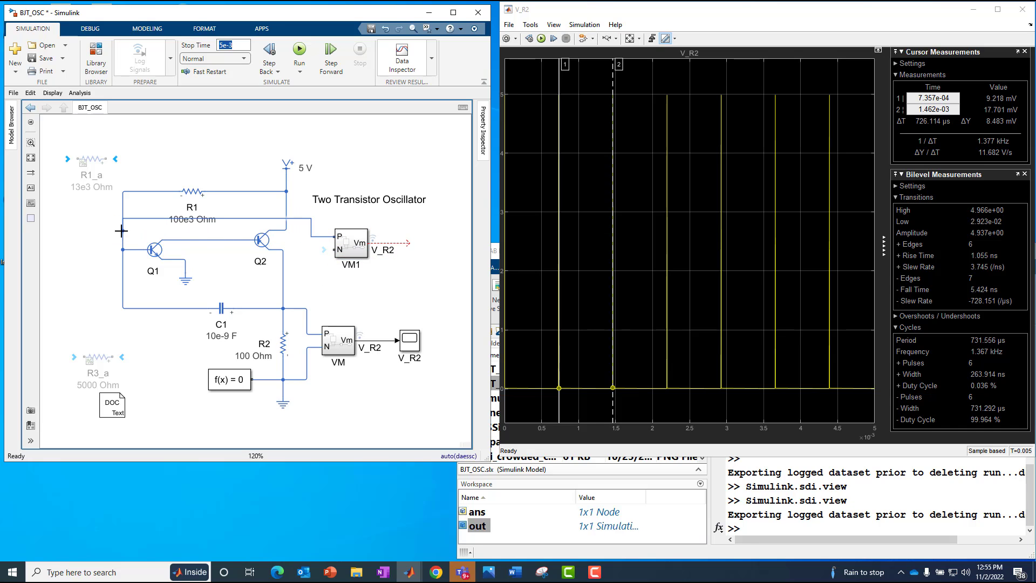
pyautogui.click(277, 252)
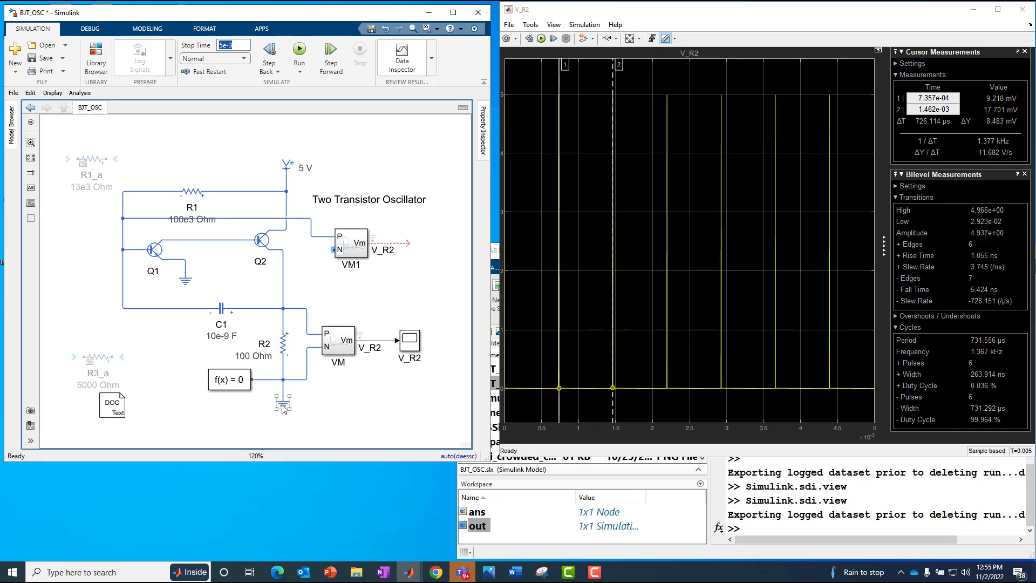
# - Add a copied ground to the second voltmeter's N port and a copied scope named V_2 to its output
pyautogui.moveTo(314, 324); pyautogui.dragTo(335, 247)
pyautogui.moveTo(412, 345); pyautogui.dragTo(412, 258)
pyautogui.click(429, 260)
pyautogui.press('BackSpace')
pyautogui.press('BackSpace')
pyautogui.write('2')
pyautogui.click(427, 285)
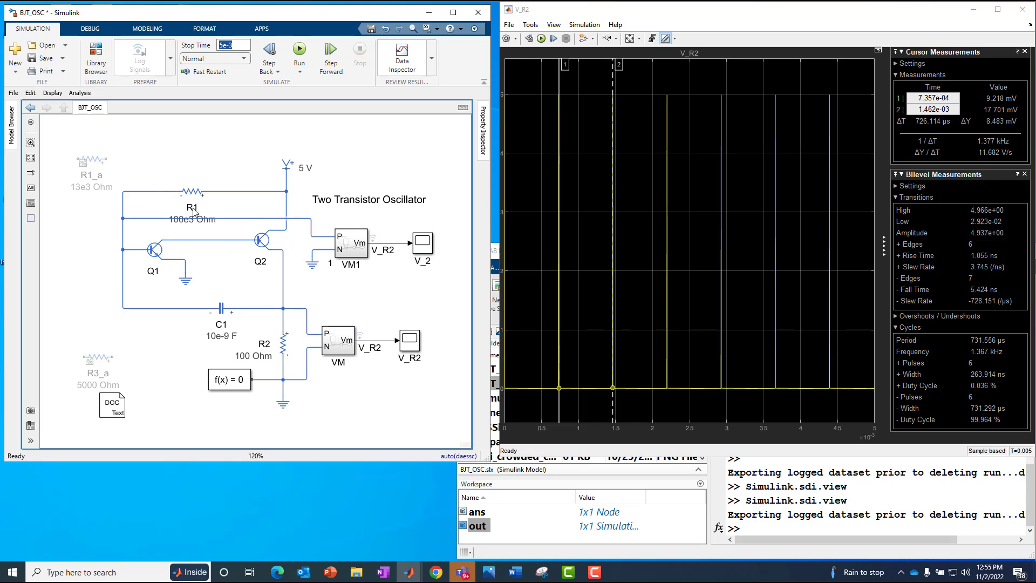
# - Delete the second voltmeter together with its ground, scope and wiring
pyautogui.moveTo(321, 218); pyautogui.dragTo(400, 266)
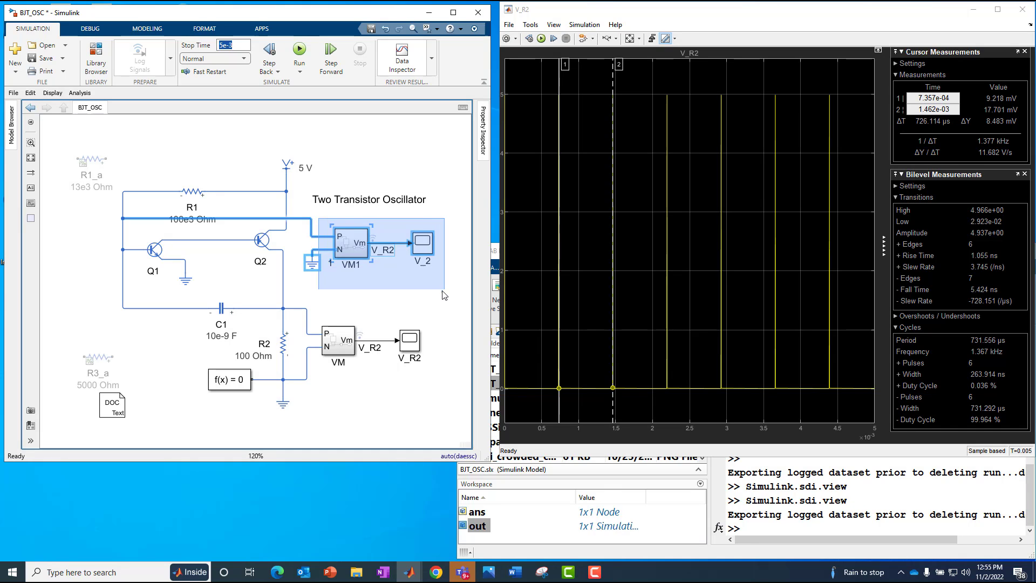
pyautogui.press('Delete')
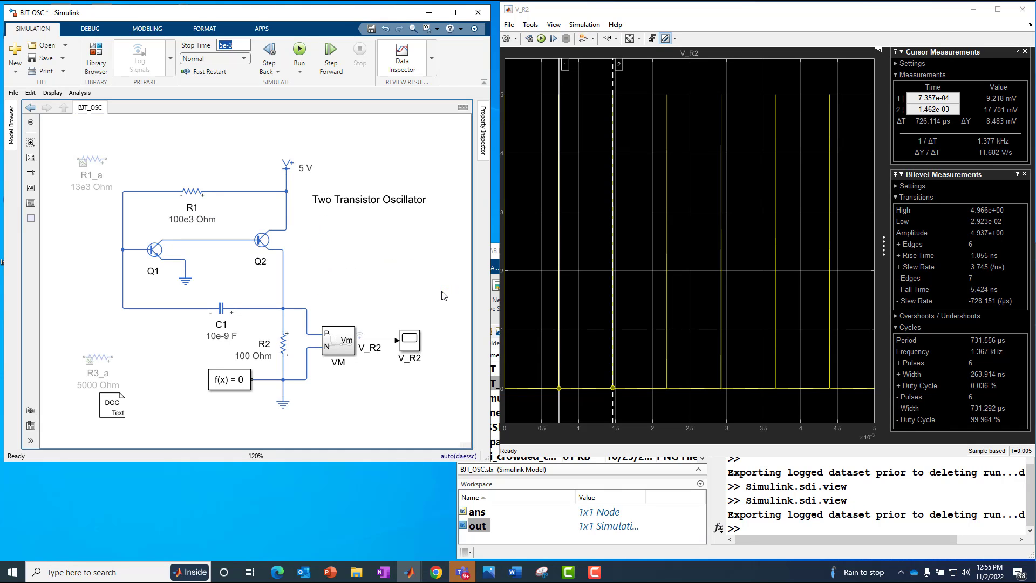
# - Replace the wire between Q1's collector and Q2's base with a rotated Current Sensor block wired to both transistors
pyautogui.click(213, 241)
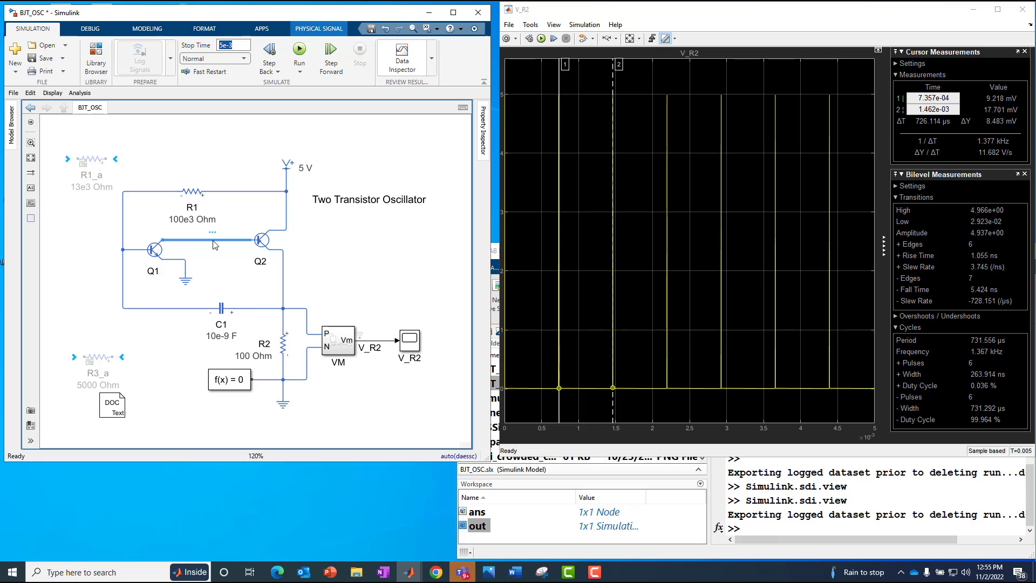
pyautogui.press('Delete')
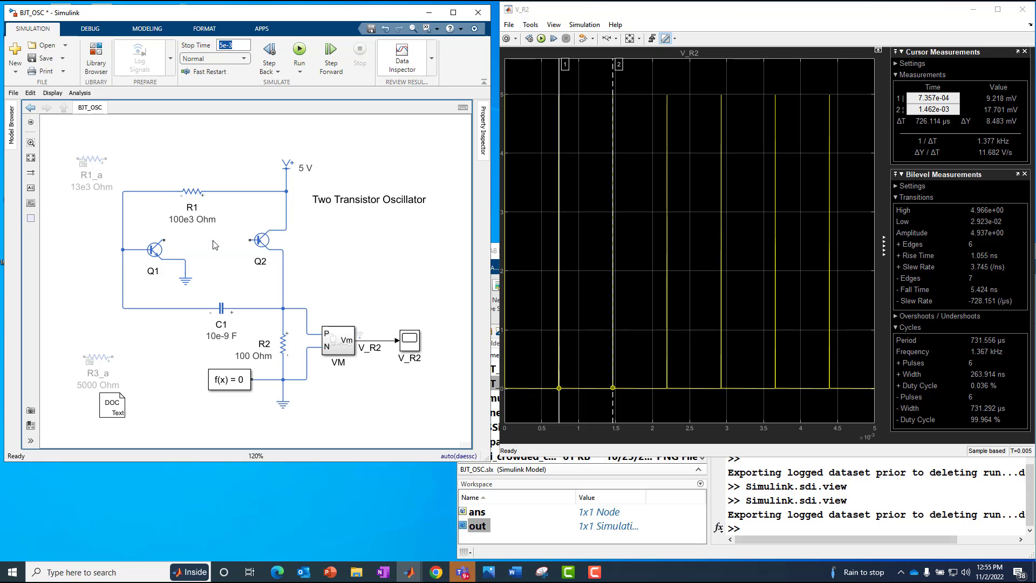
pyautogui.doubleClick(214, 244)
pyautogui.write('curr')
pyautogui.click(230, 249)
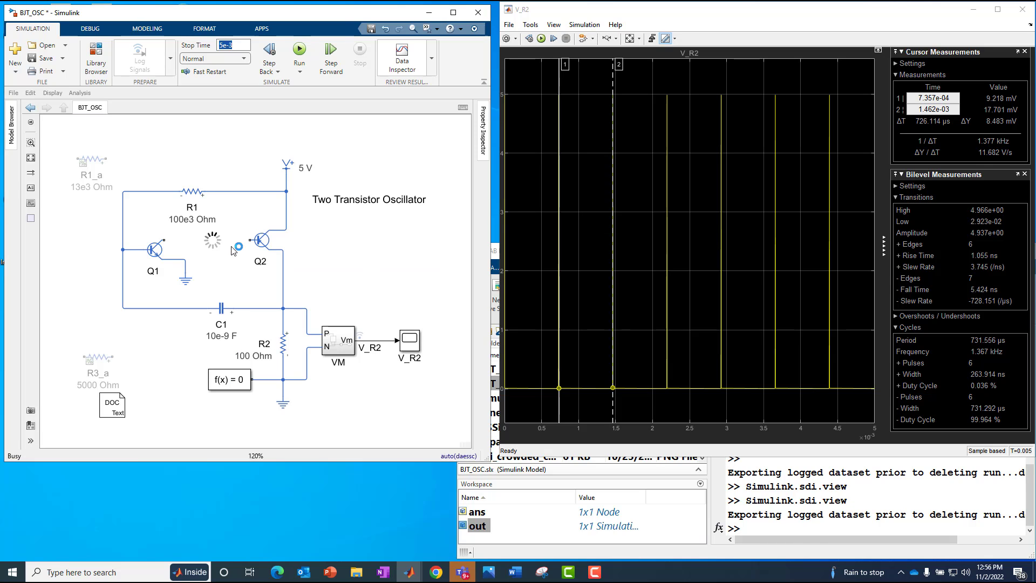
pyautogui.hotkey('ctrl', 'r')
pyautogui.click(164, 247)
pyautogui.moveTo(198, 233); pyautogui.dragTo(162, 238)
pyautogui.moveTo(226, 240)
pyautogui.mouseDown()
pyautogui.moveTo(248, 243)
pyautogui.moveTo(223, 266)
pyautogui.moveTo(257, 266)
pyautogui.moveTo(244, 276)
pyautogui.mouseUp()
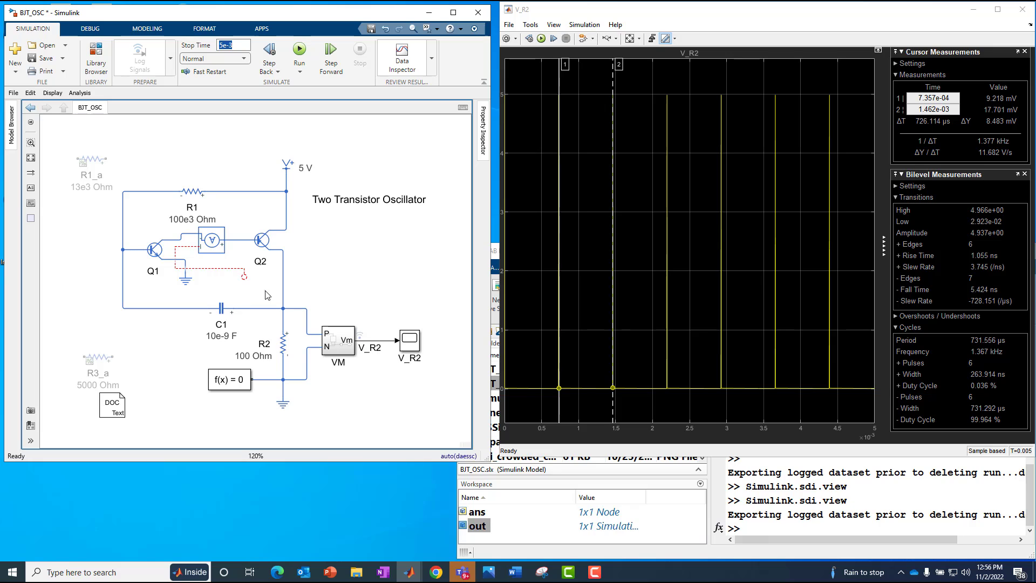
# - Undo the current sensor insertion and reconnect Q1's collector directly to Q2's base
pyautogui.hotkey('ctrl', 'z')
pyautogui.hotkey('ctrl', 'z')
pyautogui.hotkey('ctrl', 'z')
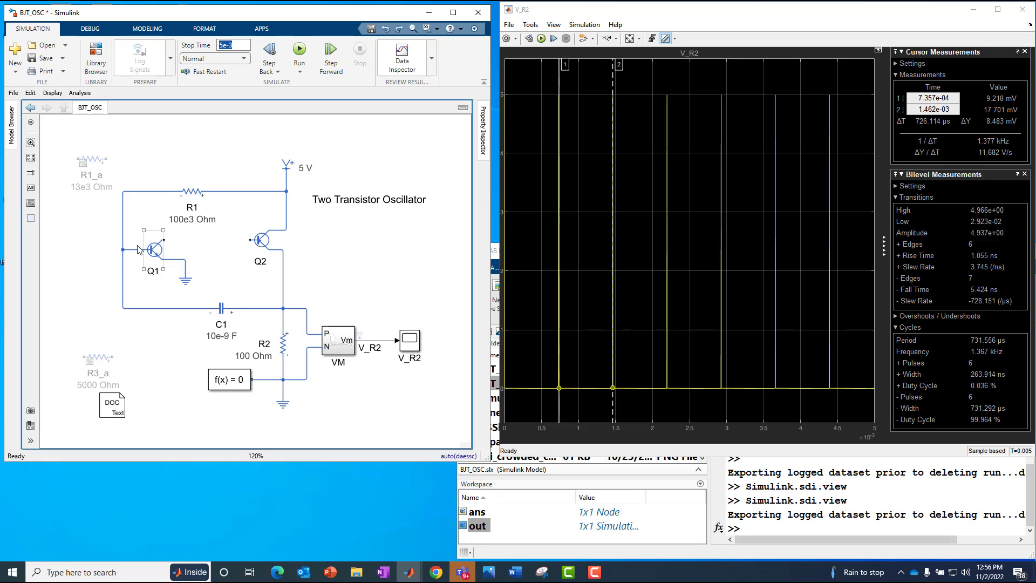
pyautogui.moveTo(164, 239); pyautogui.dragTo(247, 240)
# - Open and close the Simulation Data Inspector from the model, and again with the Simulink.sdi.view command, dismissing its Getting Started guide
pyautogui.click(403, 57)
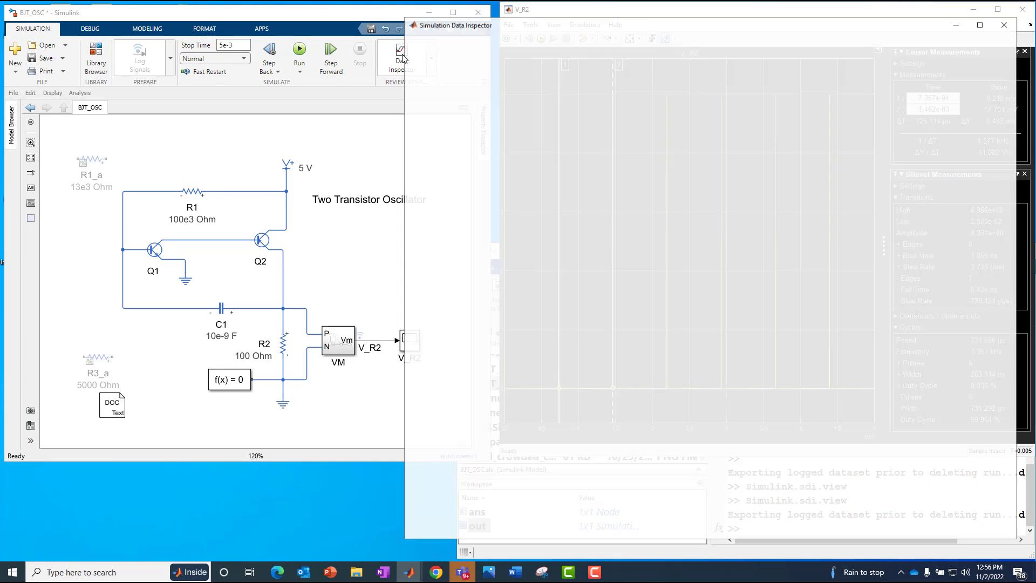
pyautogui.click(1018, 10)
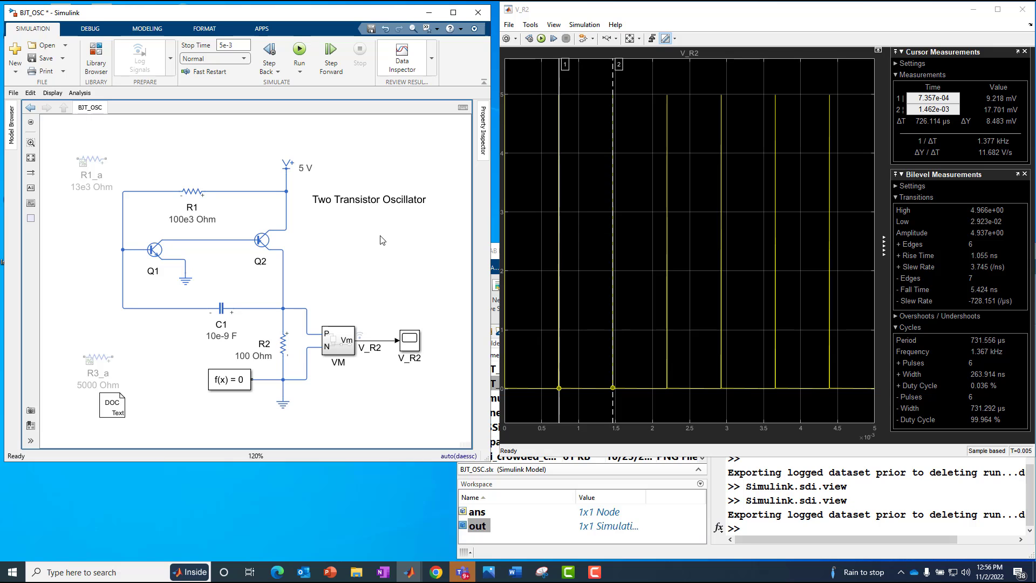
pyautogui.click(760, 531)
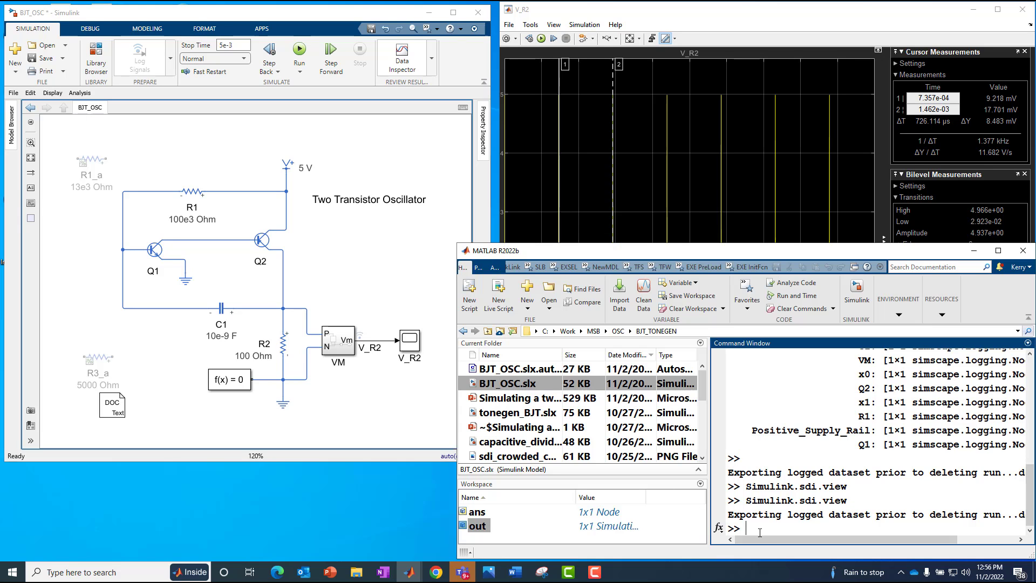
pyautogui.press('Up')
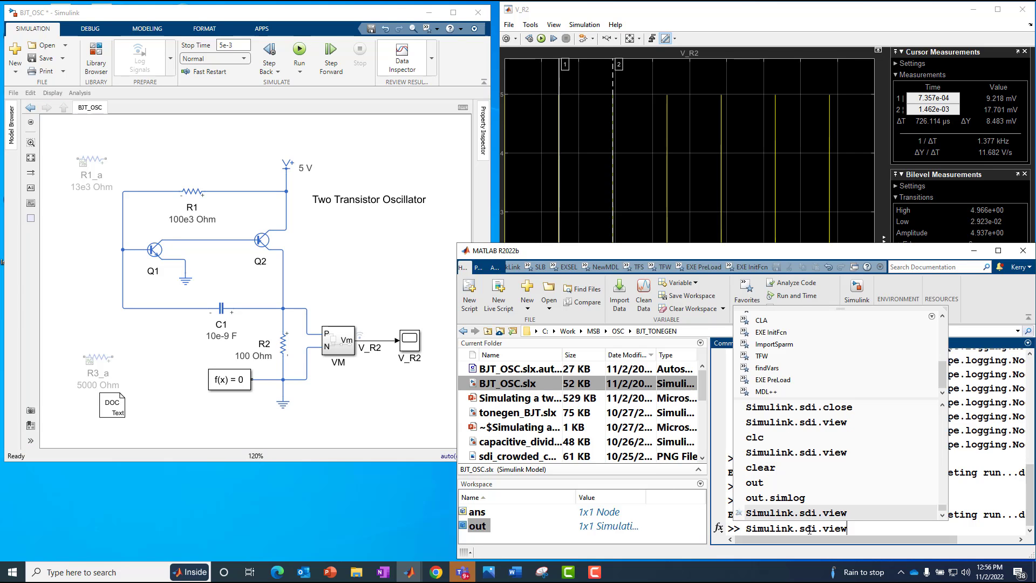
pyautogui.press('Return')
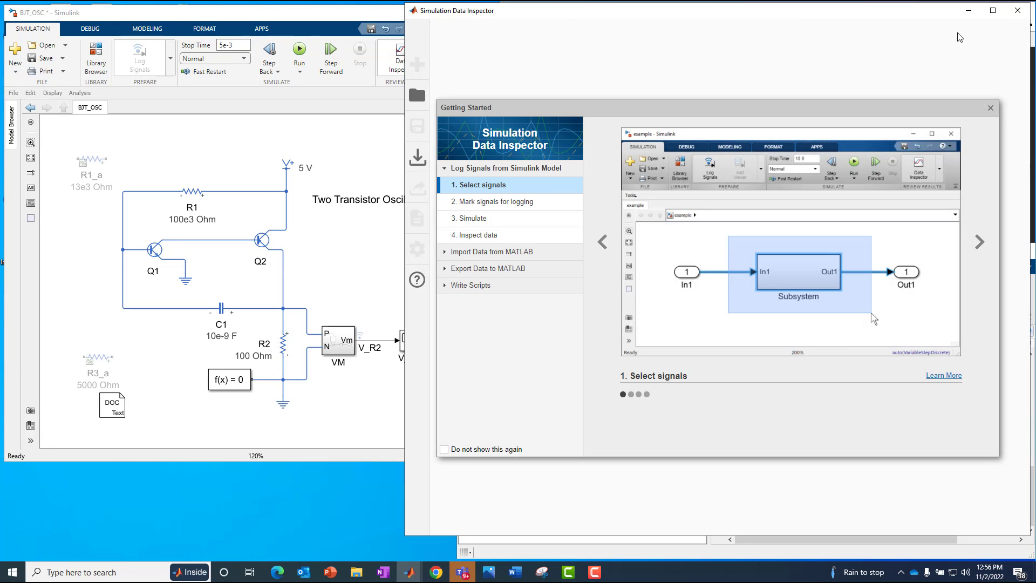
pyautogui.click(990, 107)
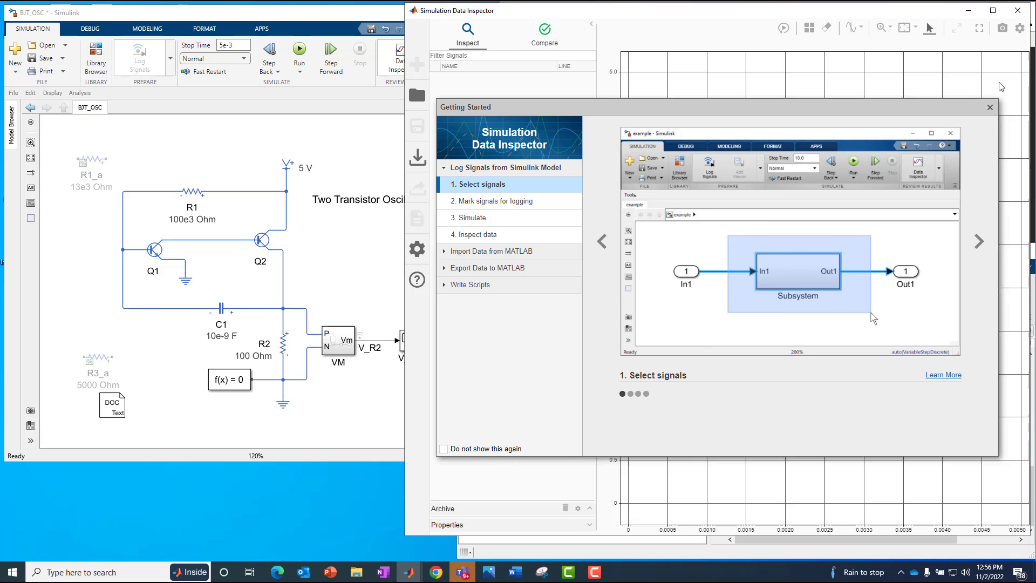
pyautogui.click(1018, 12)
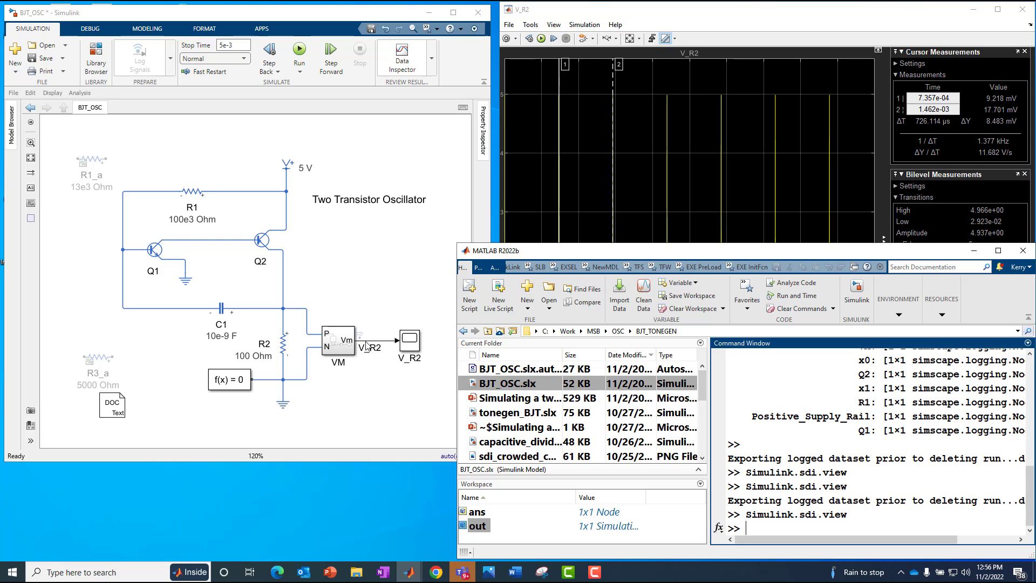
# - Check the logging options of the V_R2 signal and open the Simulation Data Inspector from that signal's logging badge
pyautogui.rightClick(388, 345)
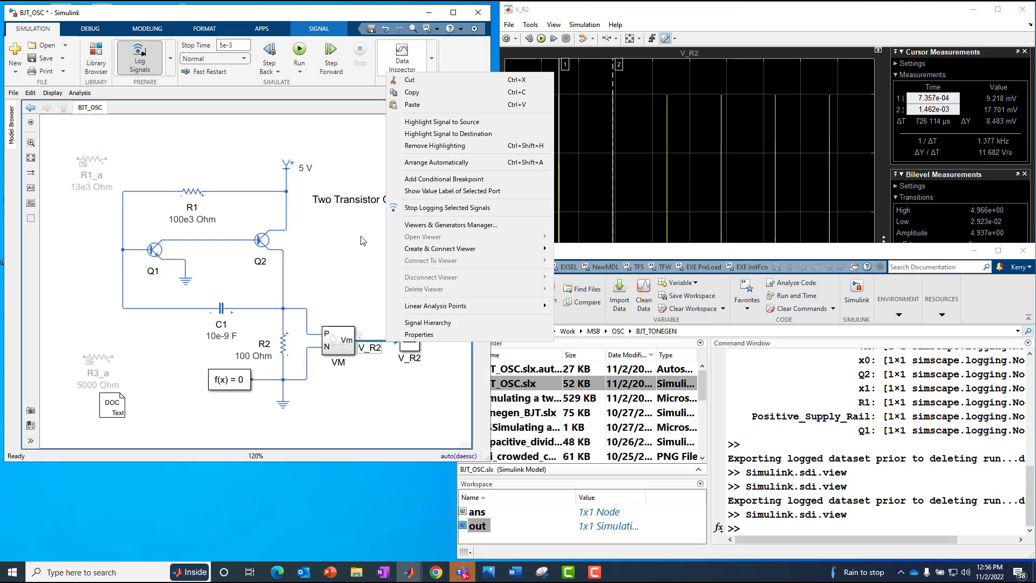
pyautogui.click(326, 265)
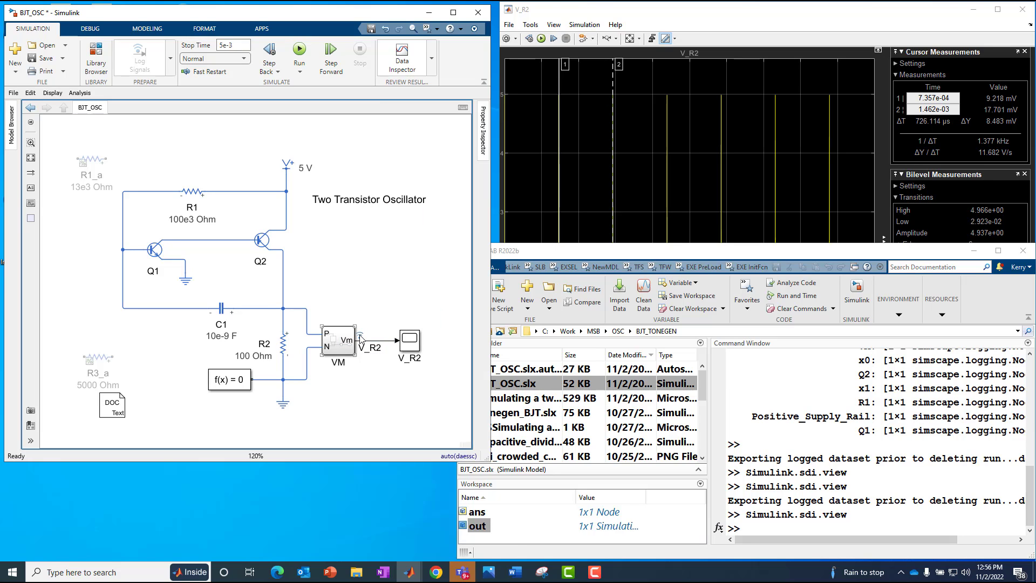
pyautogui.click(361, 339)
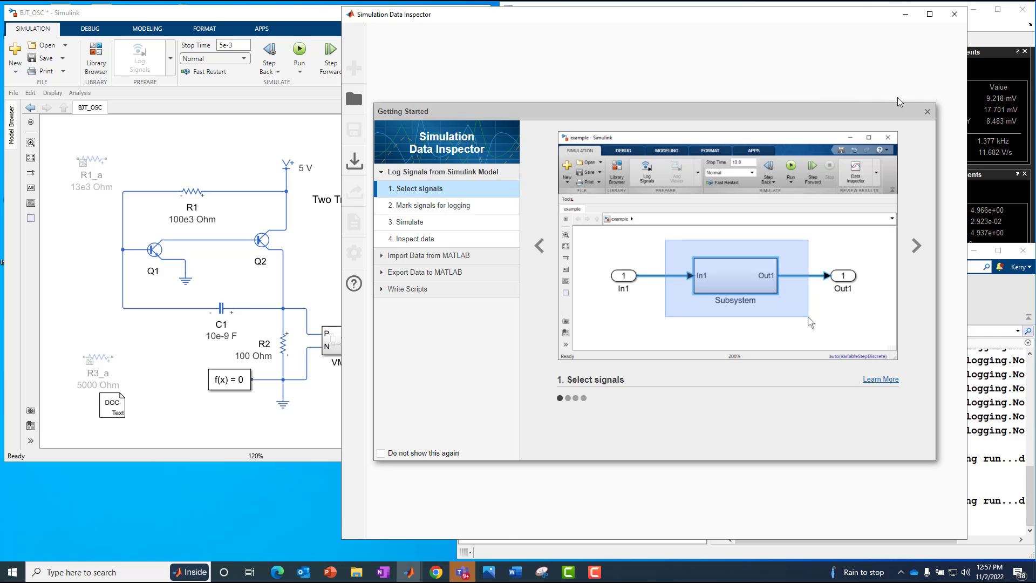
# - Dismiss the Getting Started guide, close the Simulation Data Inspector and return to the BJT_OSC model
pyautogui.click(927, 109)
pyautogui.click(955, 14)
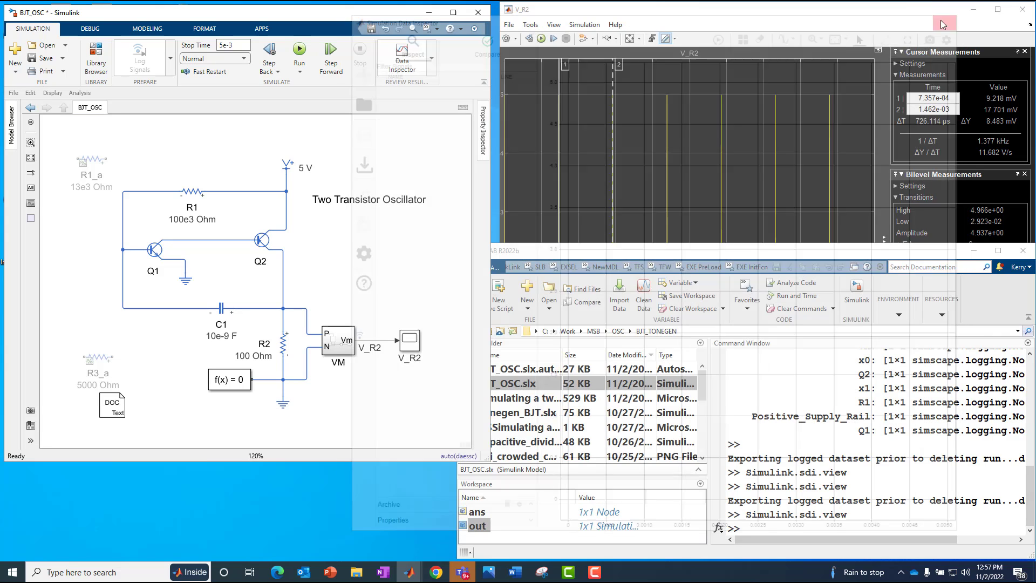
pyautogui.click(287, 162)
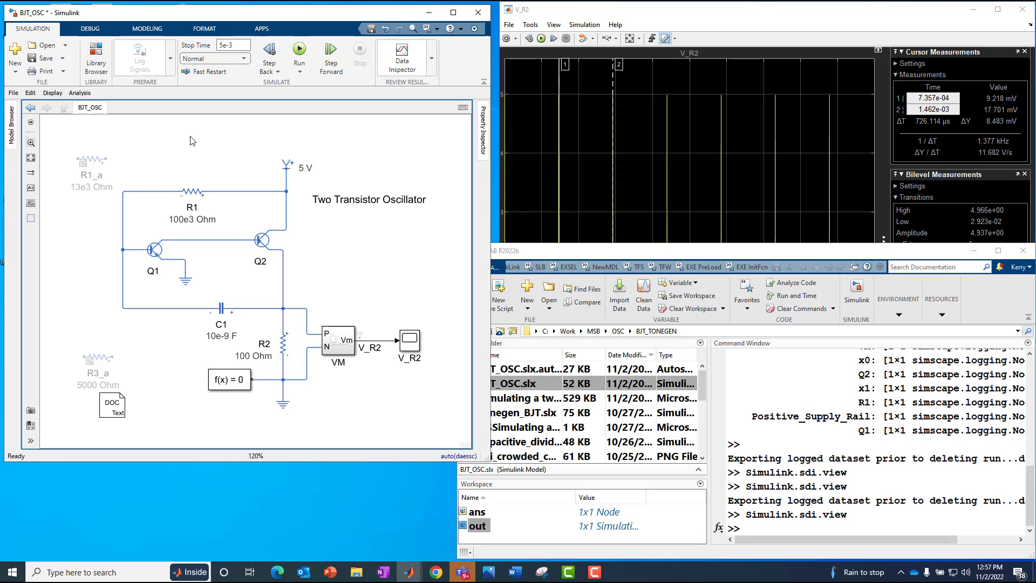
# - Review the Simscape data logging settings in the model's configuration parameters, switching Limit data points on and back off
pyautogui.click(149, 28)
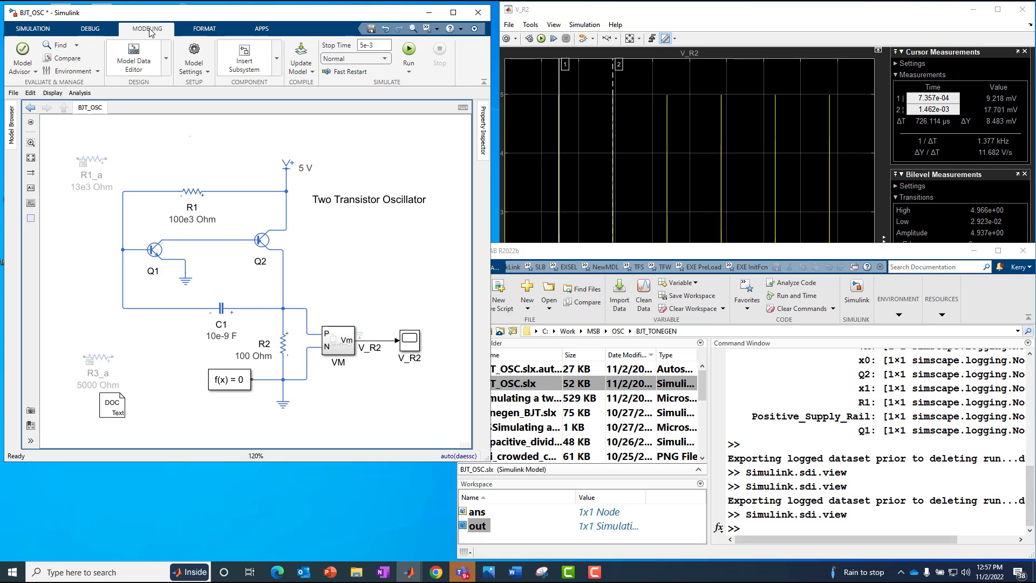
pyautogui.click(195, 52)
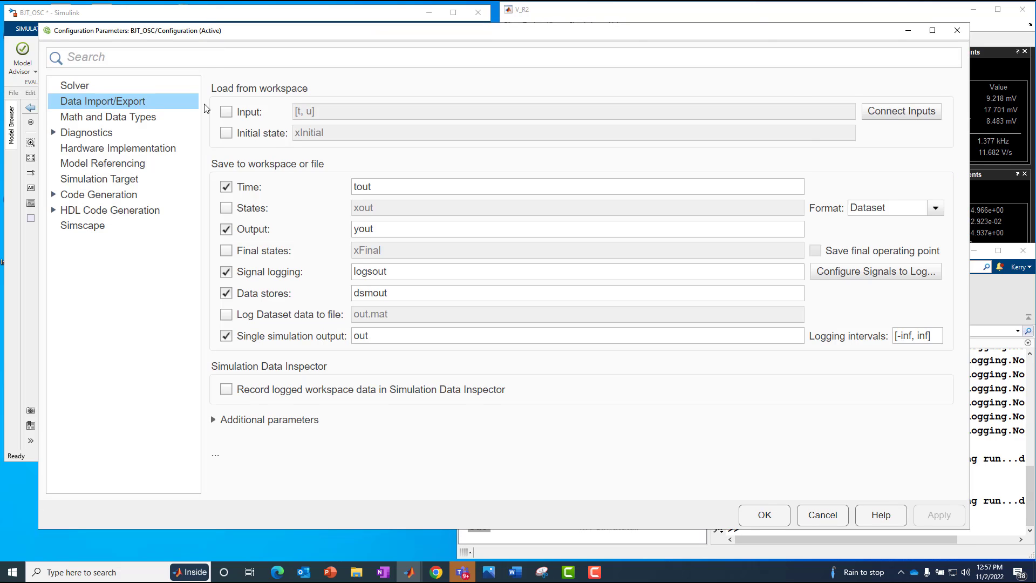
pyautogui.click(88, 227)
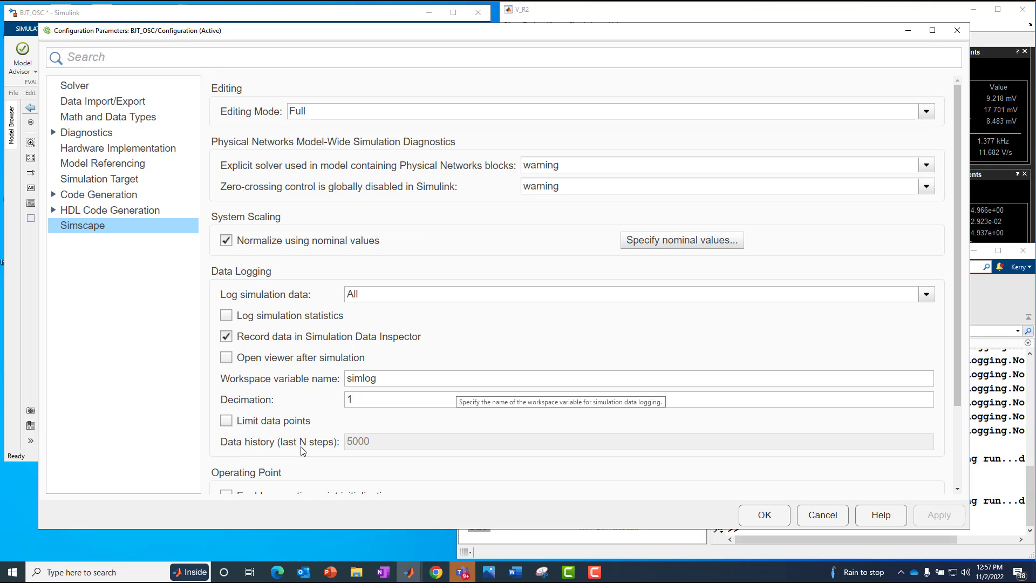
pyautogui.click(227, 423)
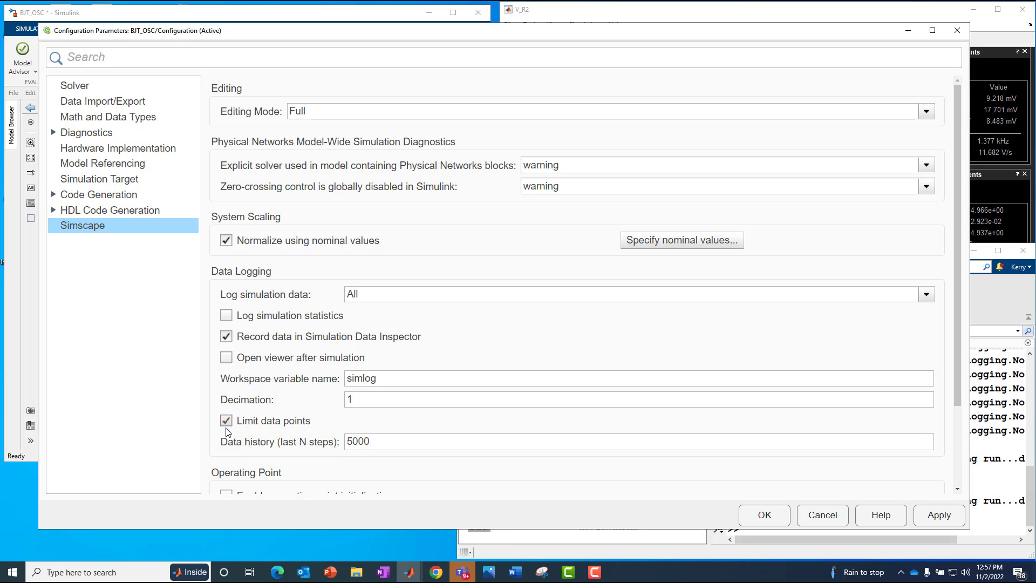
pyautogui.click(227, 427)
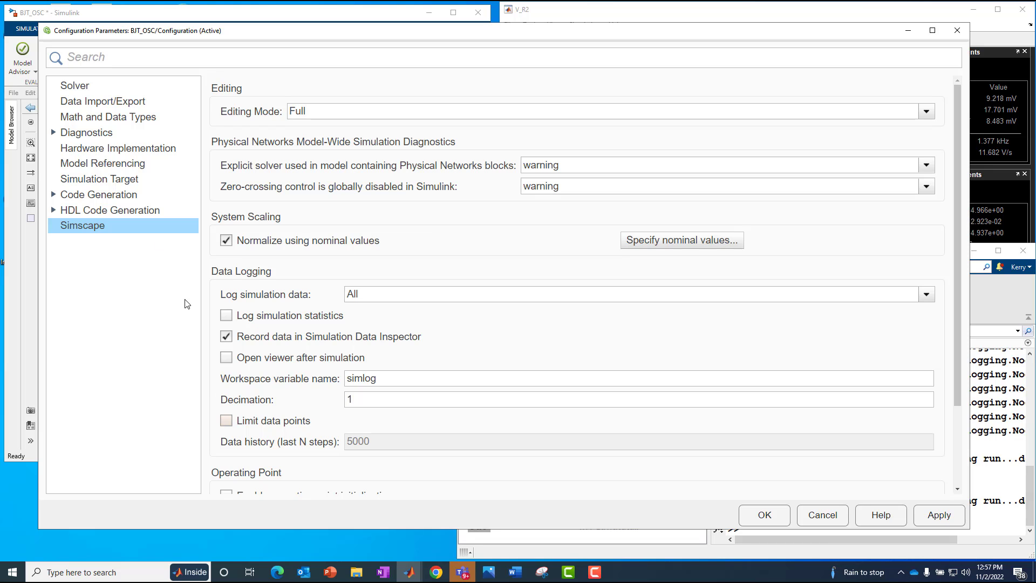
# - Check the simulation output and signal logging names under Data Import/Export and the Simscape workspace variable name, and cancel the configuration dialog
pyautogui.click(73, 87)
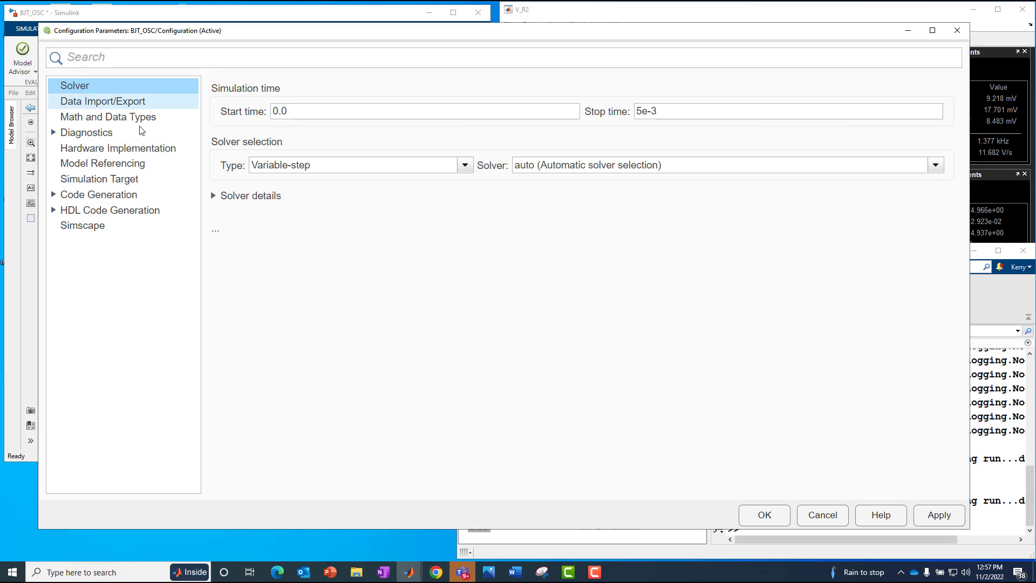
pyautogui.click(109, 106)
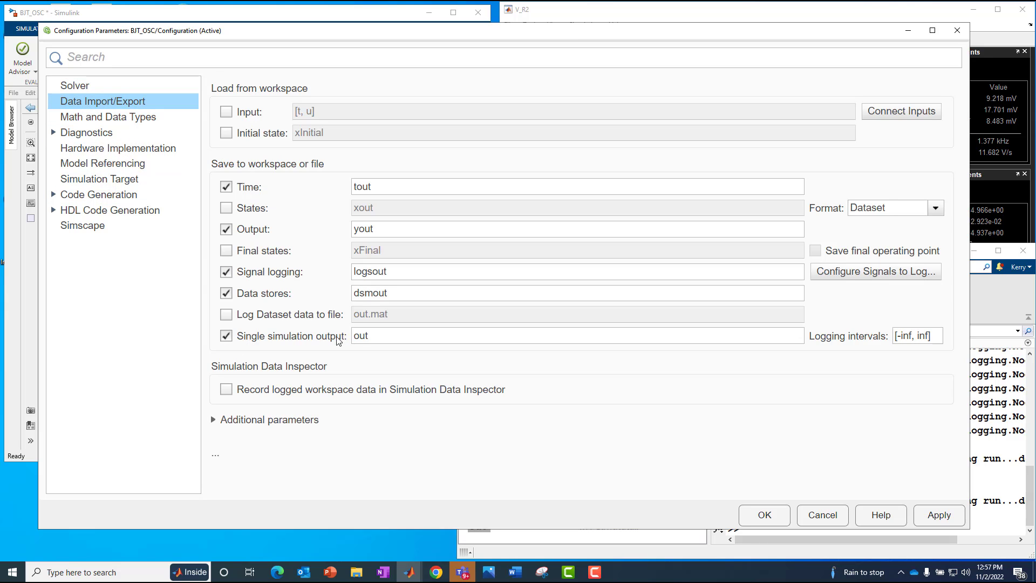
pyautogui.click(379, 332)
pyautogui.doubleClick(379, 333)
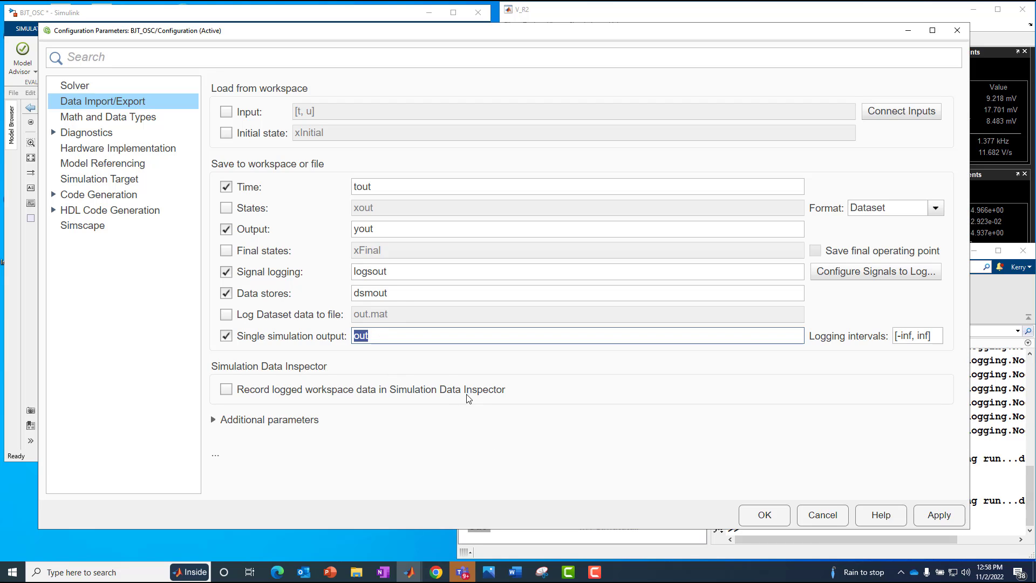
pyautogui.doubleClick(404, 268)
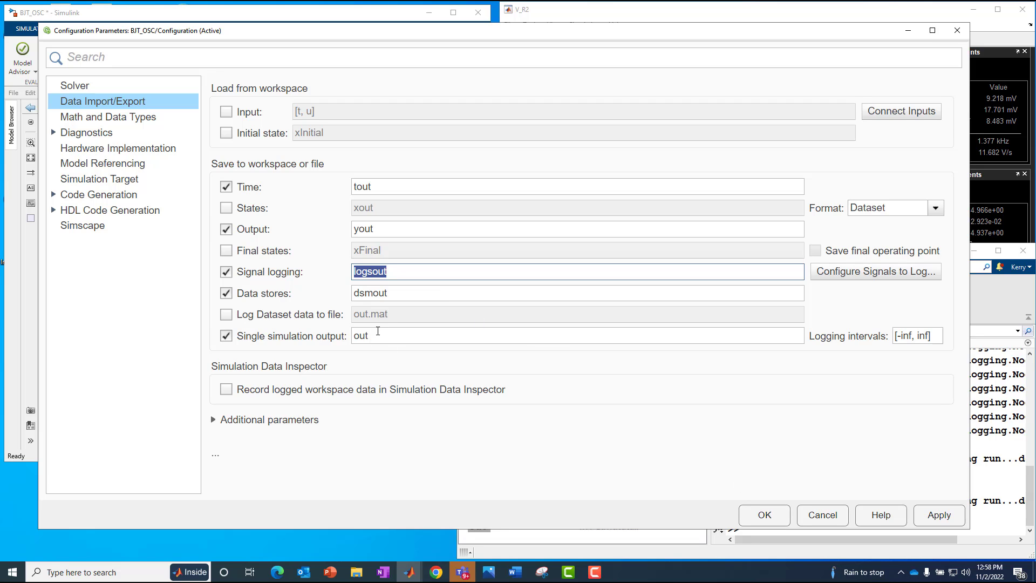
pyautogui.click(82, 225)
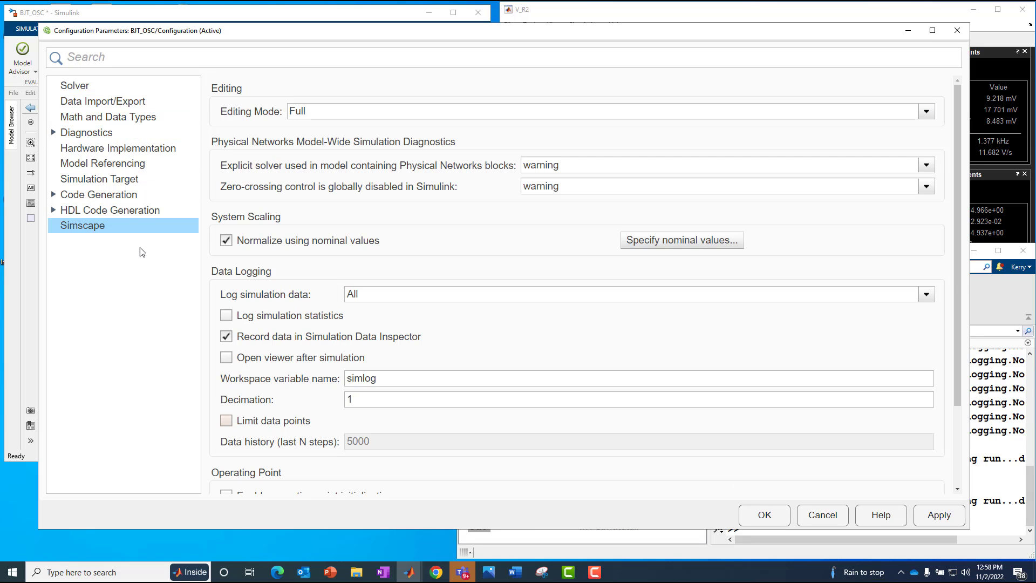
pyautogui.doubleClick(387, 379)
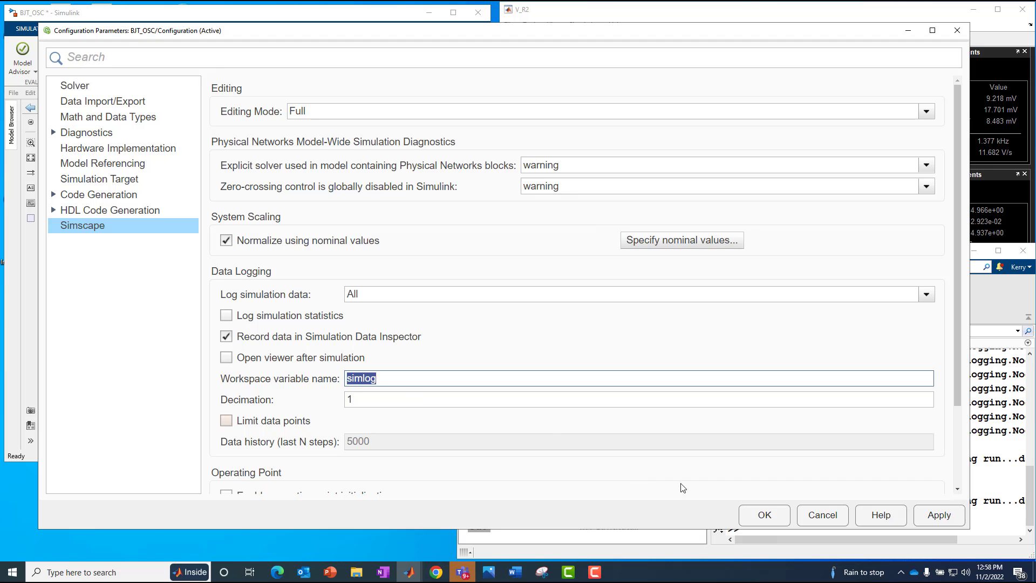
pyautogui.click(817, 516)
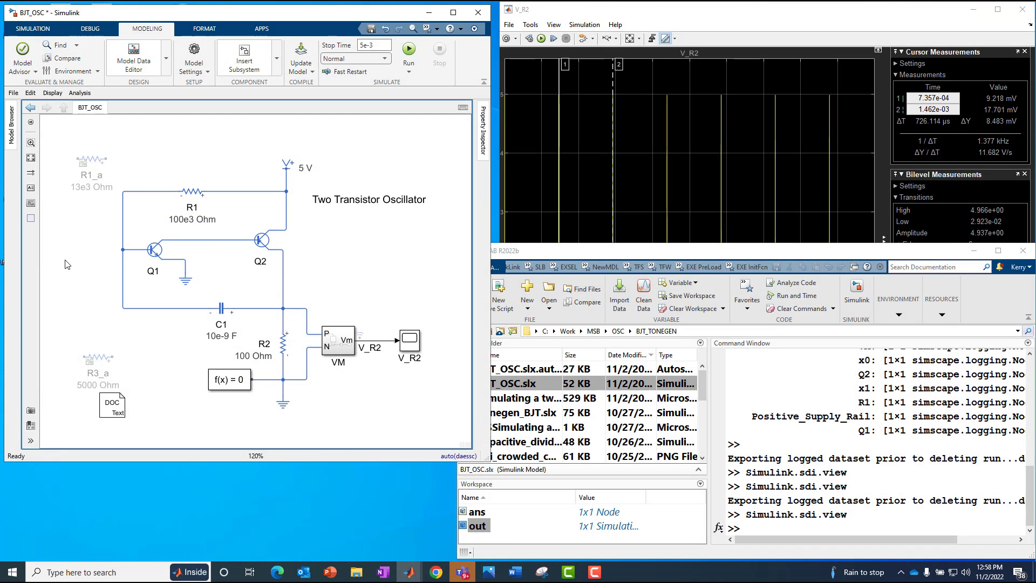
# - Run the simulation, open the logged V_R2 data in the Simulation Data Inspector and position its window beside the circuit
pyautogui.click(408, 53)
pyautogui.click(360, 339)
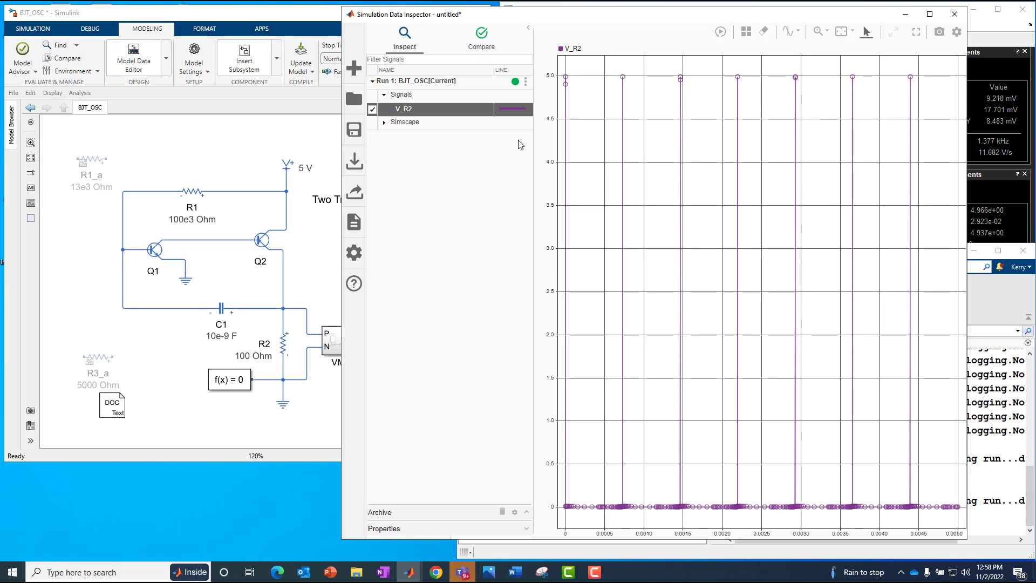
pyautogui.moveTo(459, 27); pyautogui.dragTo(582, 25)
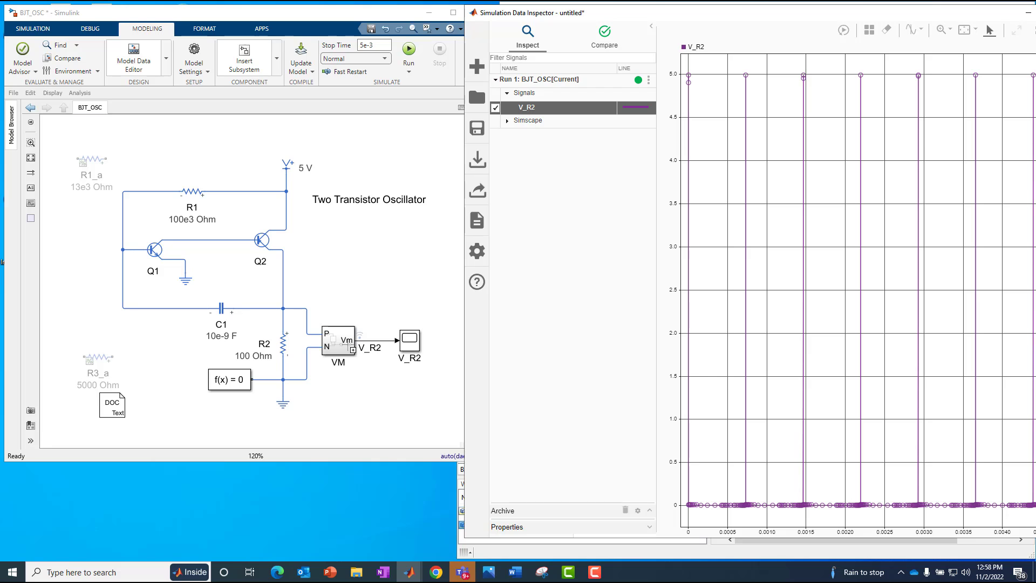
pyautogui.click(283, 341)
pyautogui.click(314, 345)
pyautogui.moveTo(716, 19); pyautogui.dragTo(583, 21)
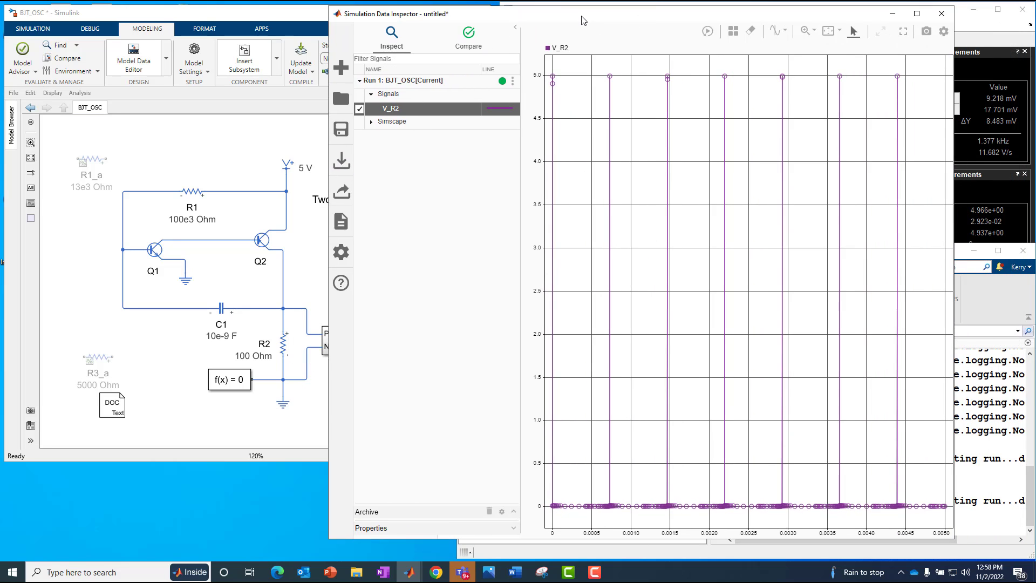
# - Hide the V_R2 trace and plot the voltage v of R2's Resistor from the logged Simscape data
pyautogui.click(359, 109)
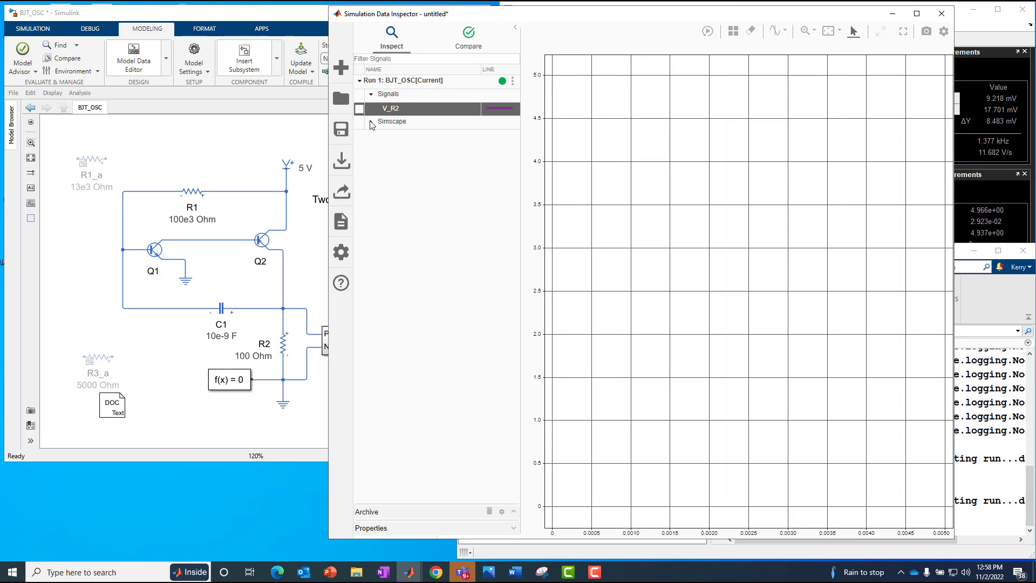
pyautogui.click(372, 122)
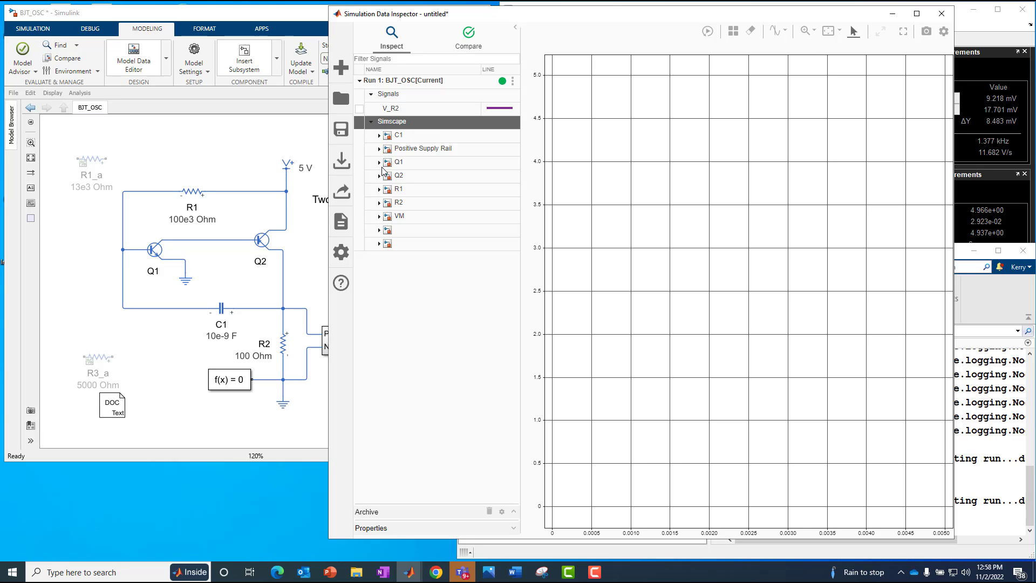
pyautogui.click(379, 203)
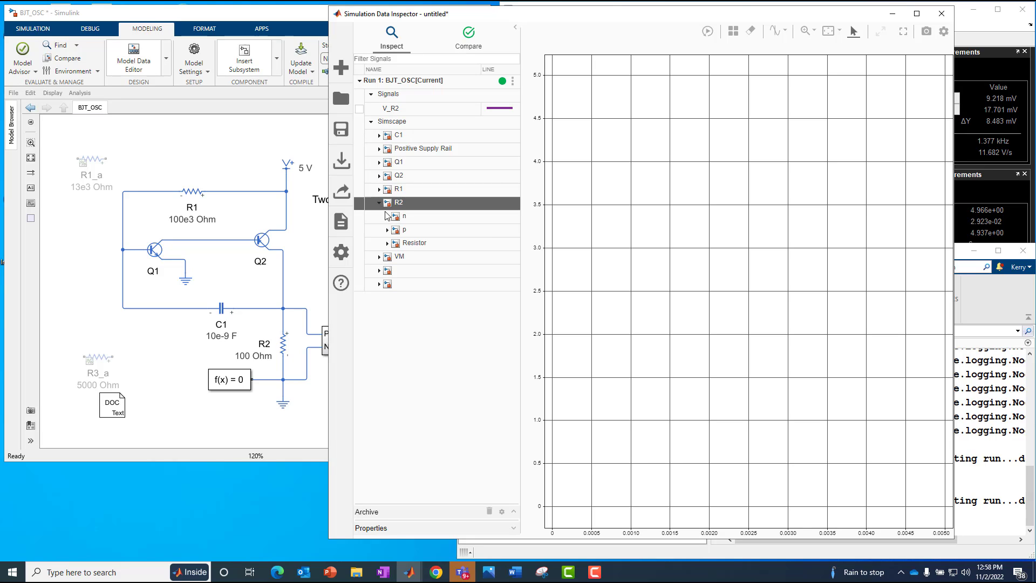
pyautogui.click(388, 244)
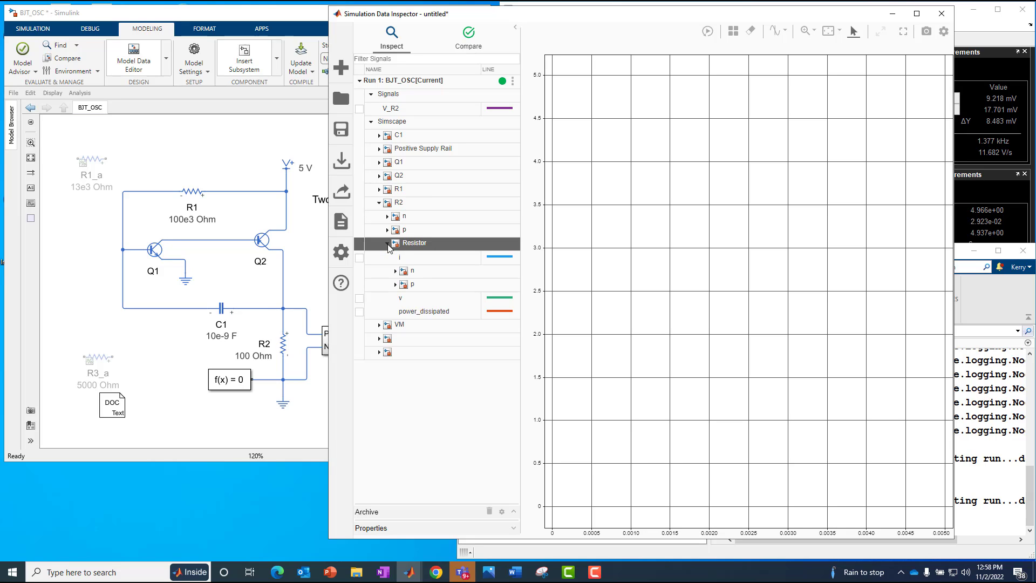
pyautogui.click(359, 299)
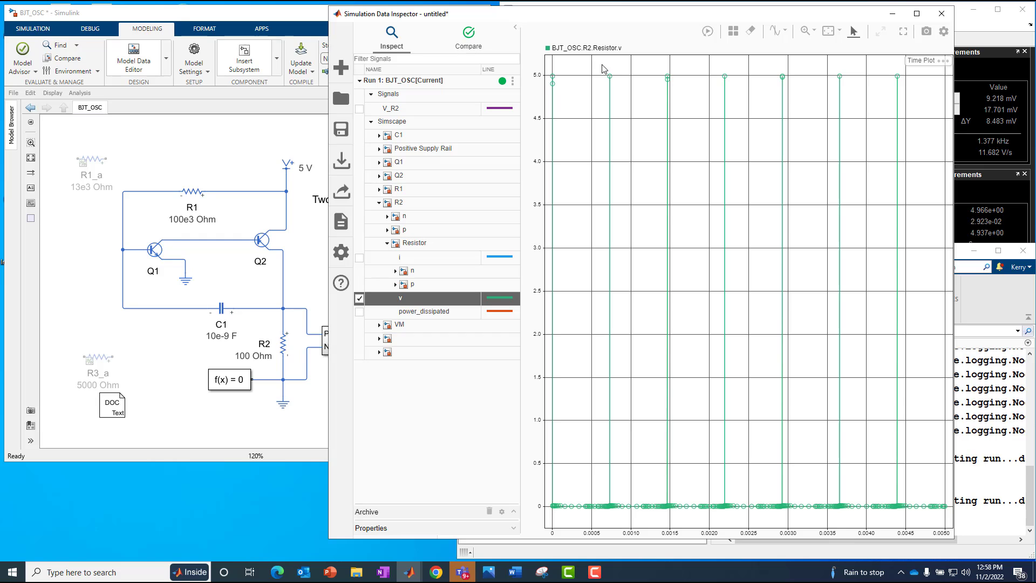
# - Change the line color of the R2 resistor voltage trace to dark blue
pyautogui.click(499, 300)
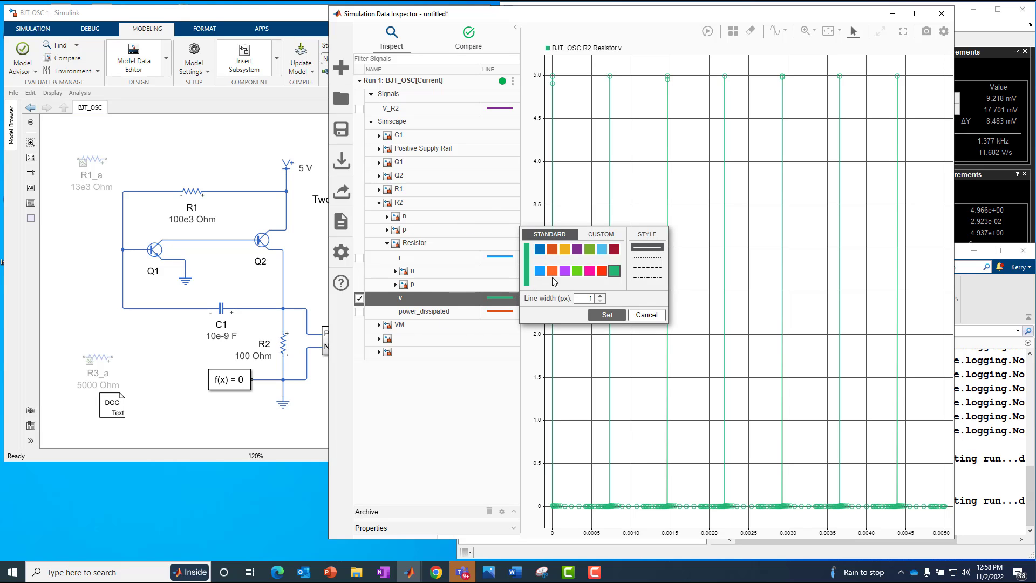
pyautogui.click(539, 250)
pyautogui.click(606, 315)
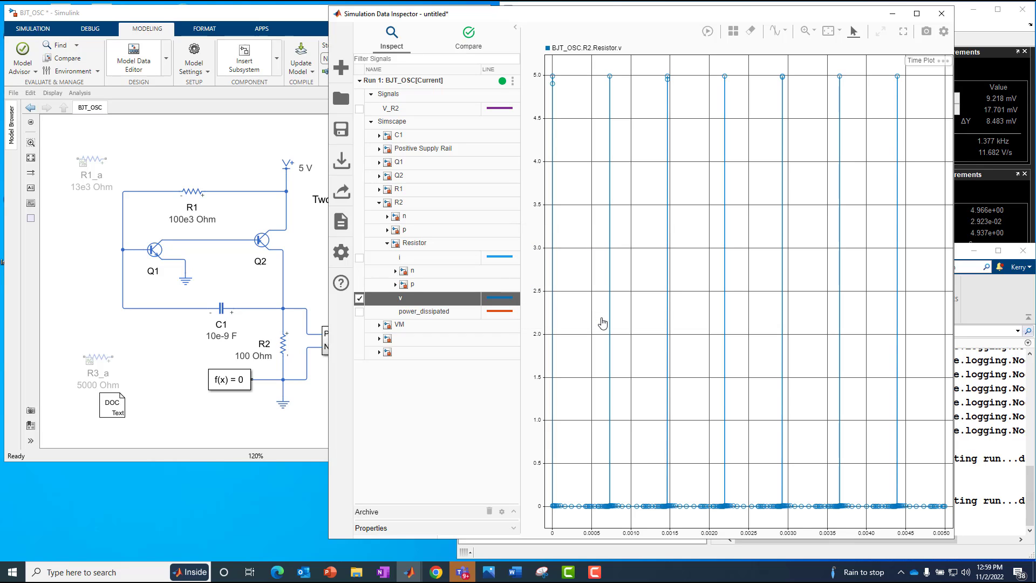
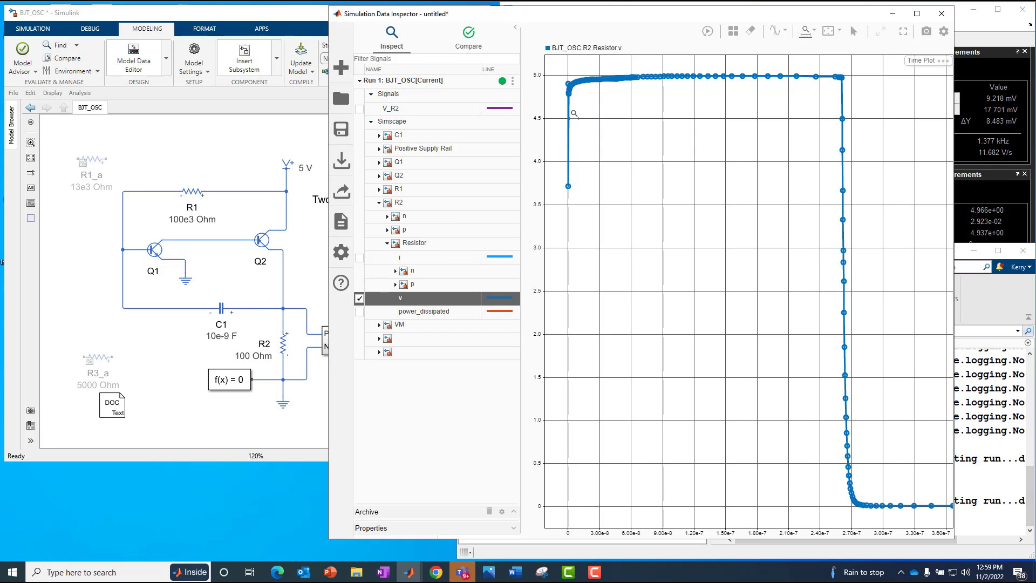
# - Zoom the R2 resistor voltage plot along the time axis to examine the start of the first pulse near time zero
pyautogui.moveTo(558, 123); pyautogui.dragTo(585, 123)
pyautogui.moveTo(711, 121); pyautogui.dragTo(766, 119)
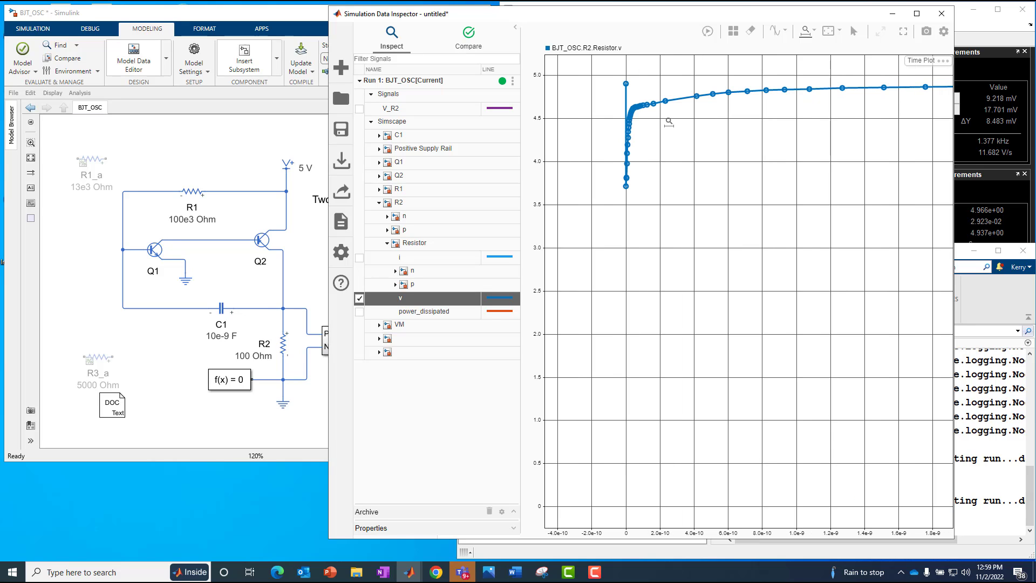
pyautogui.moveTo(593, 120); pyautogui.dragTo(760, 119)
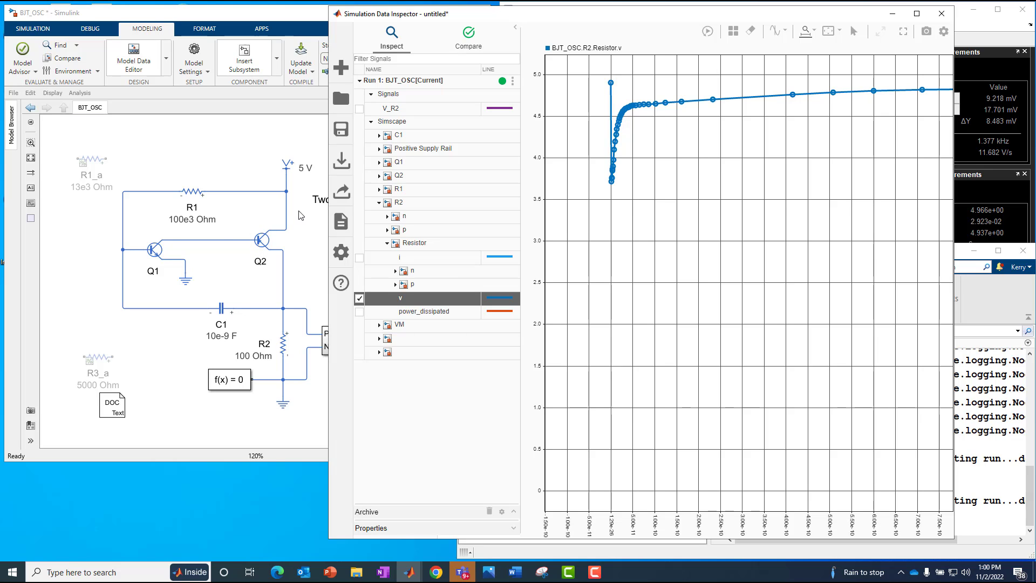
# - Inspect the block parameters of transistor Q1, including its junction capacitances, and close them
pyautogui.click(155, 250)
pyautogui.doubleClick(155, 251)
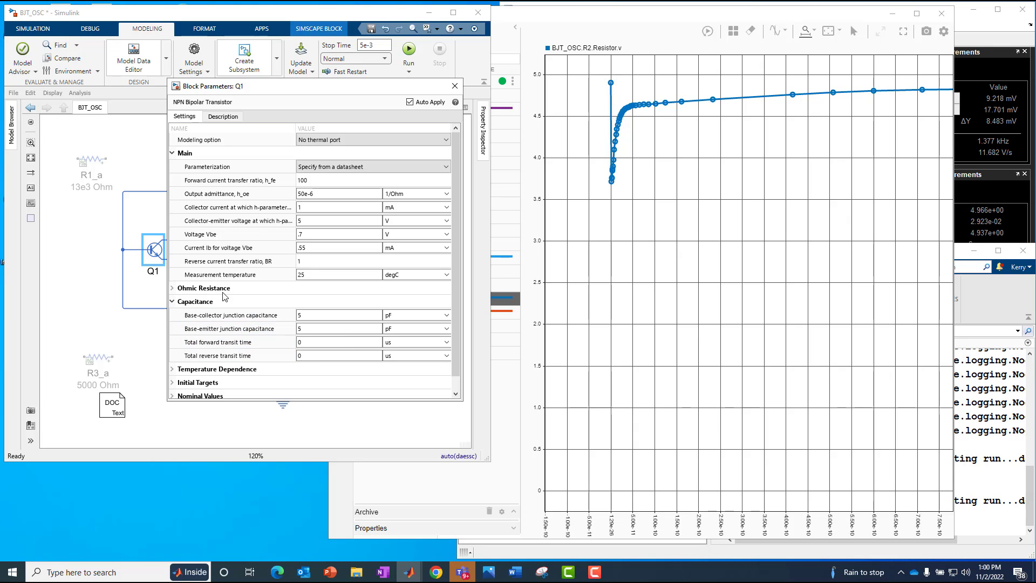
pyautogui.click(455, 87)
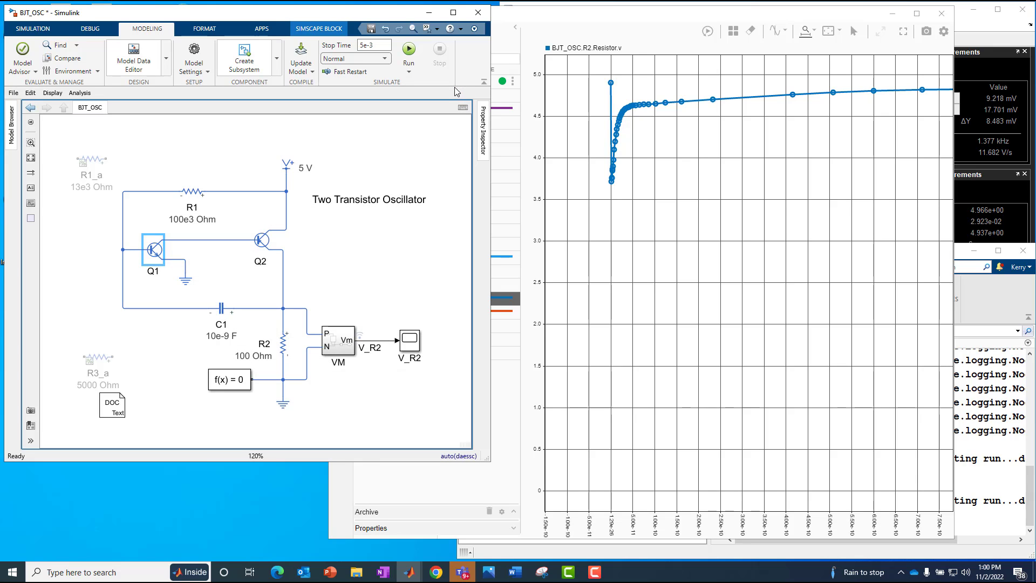
# - Zoom out the time axis of the R2 resistor voltage plot to examine the sample spacing over the initial pulse
pyautogui.scroll(-1, 570, 177)
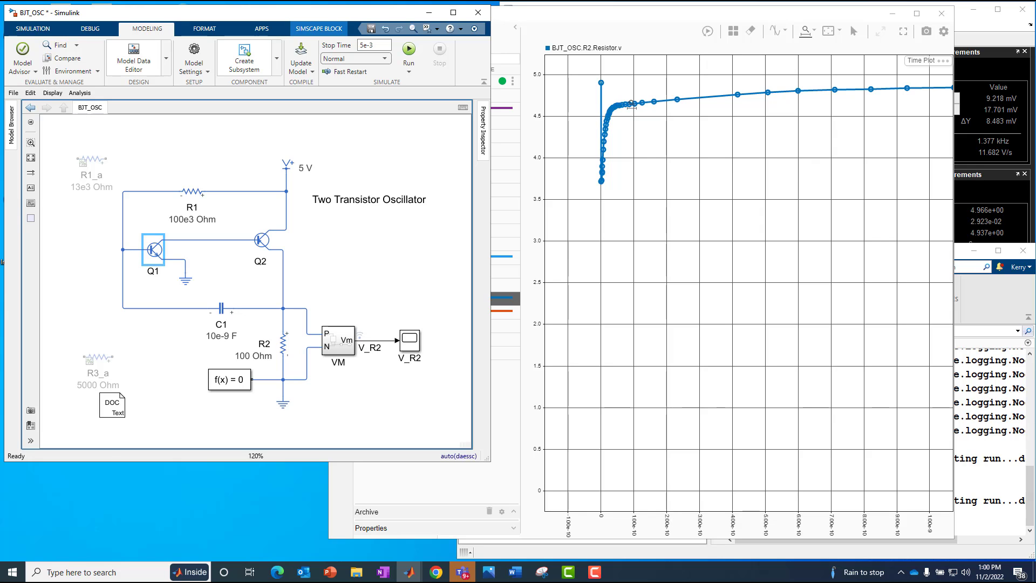
pyautogui.scroll(-4, 631, 106)
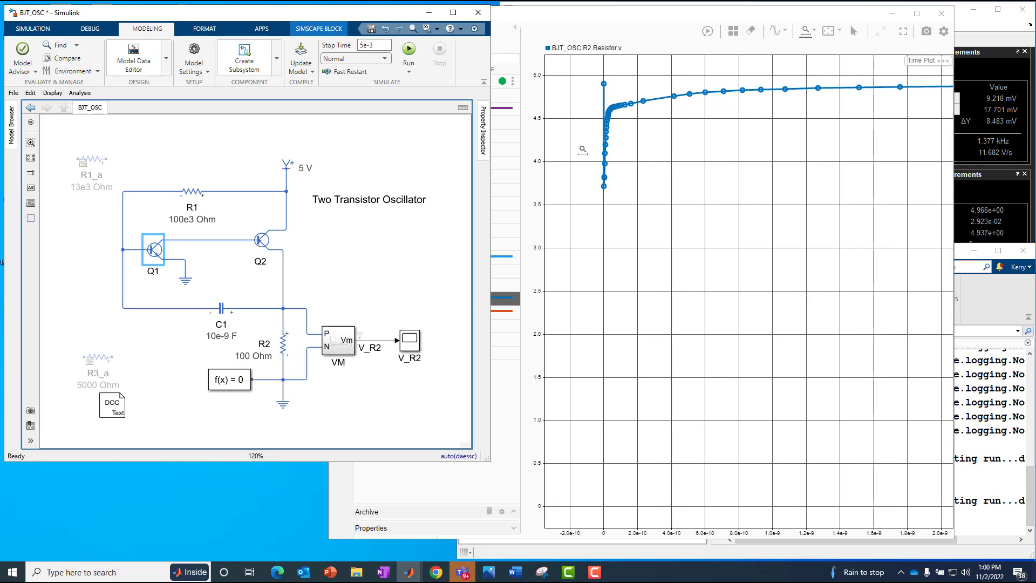
pyautogui.scroll(-3, 582, 150)
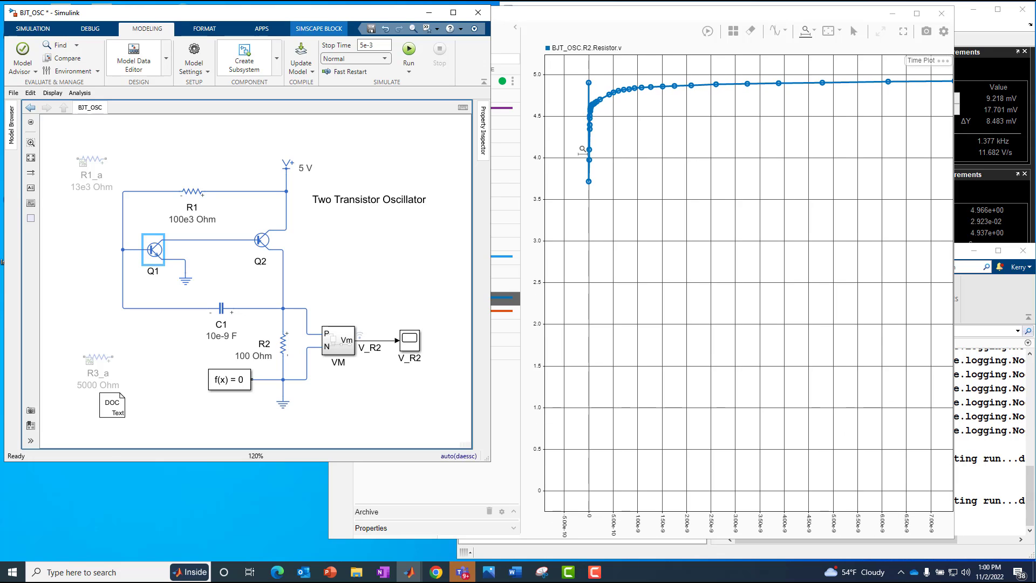
pyautogui.scroll(-2, 663, 117)
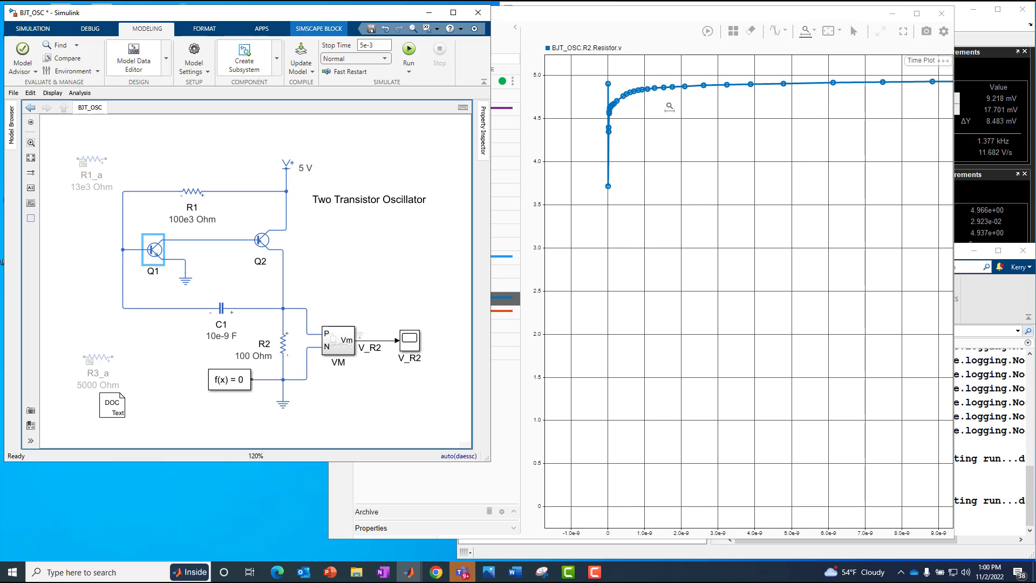
pyautogui.scroll(-2, 669, 106)
pyautogui.scroll(-2, 669, 106)
pyautogui.scroll(-3, 572, 106)
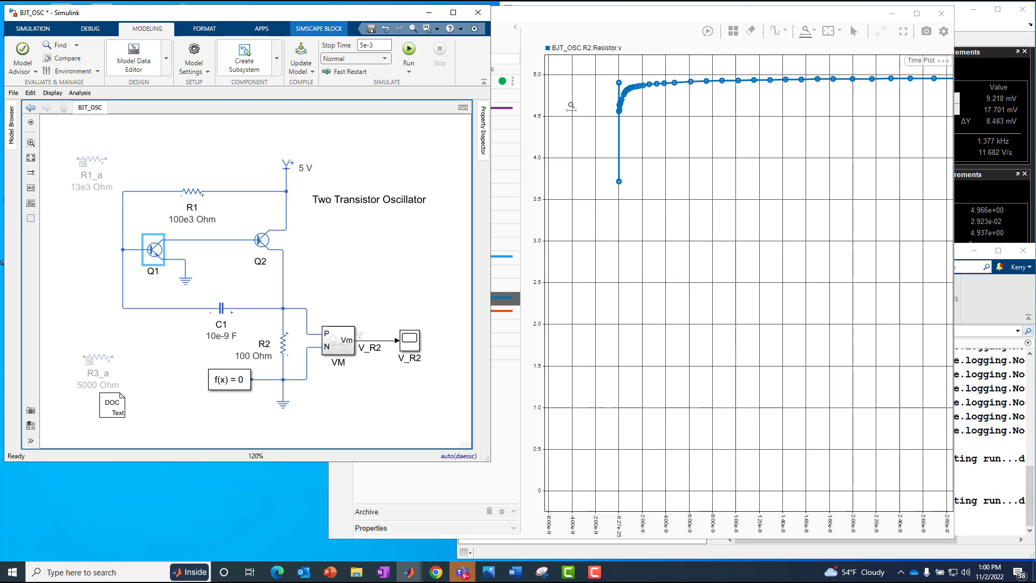
pyautogui.scroll(-5, 572, 106)
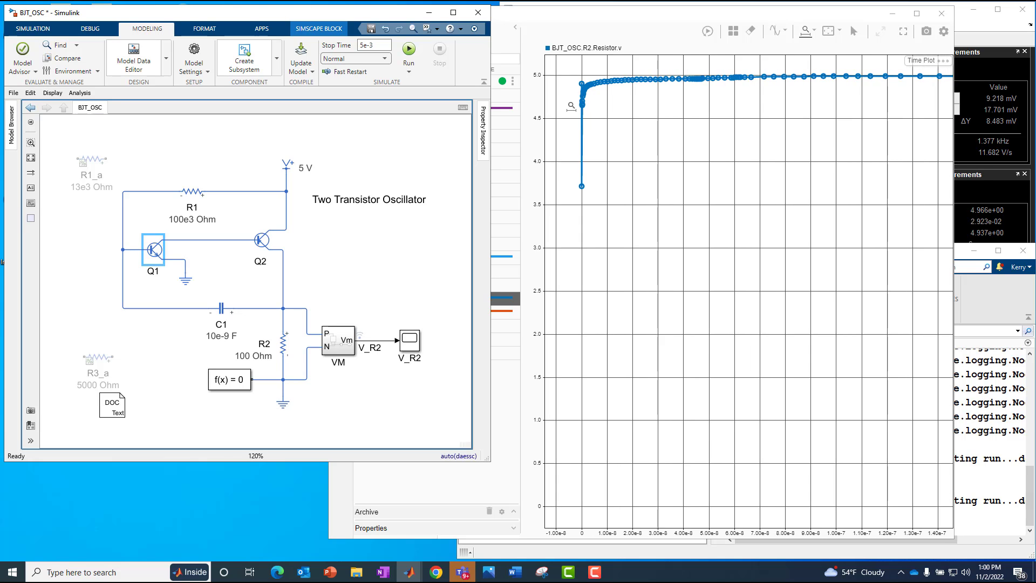
# - Split the plot area into two stacked subplots and add Q1's base voltage B.v to the upper one alongside the R2 voltage
pyautogui.scroll(-1, 571, 106)
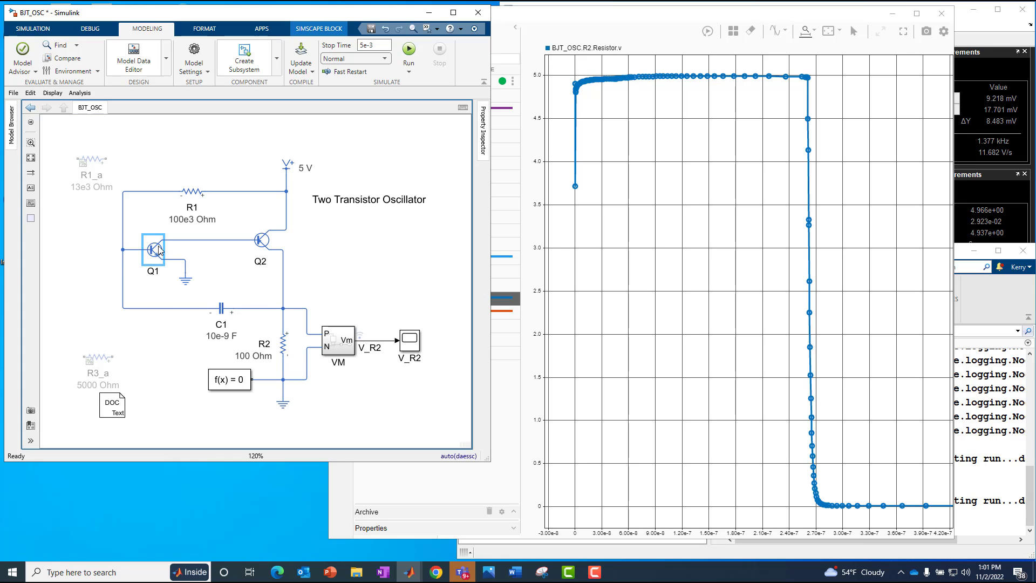
pyautogui.click(737, 33)
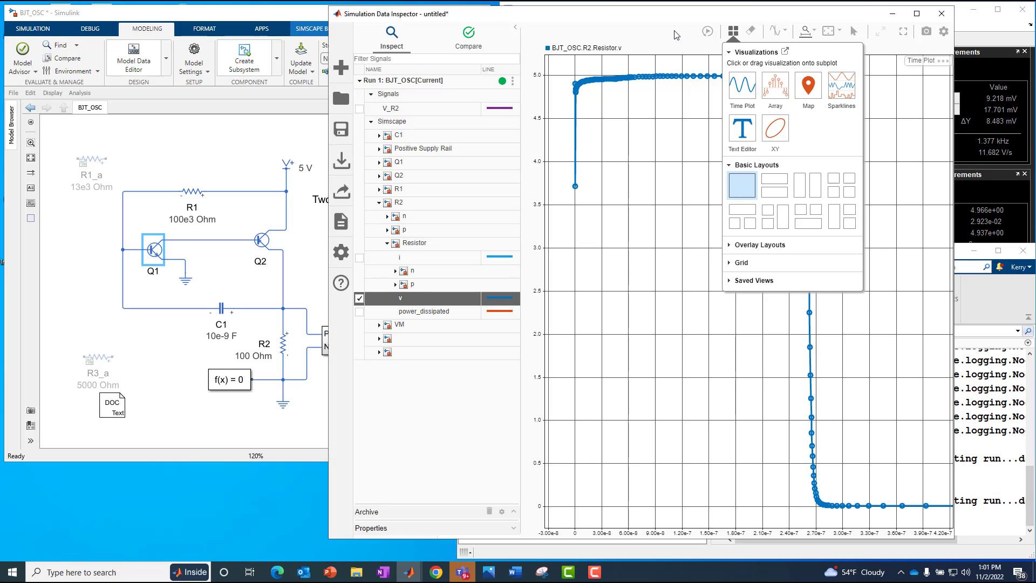
pyautogui.click(780, 198)
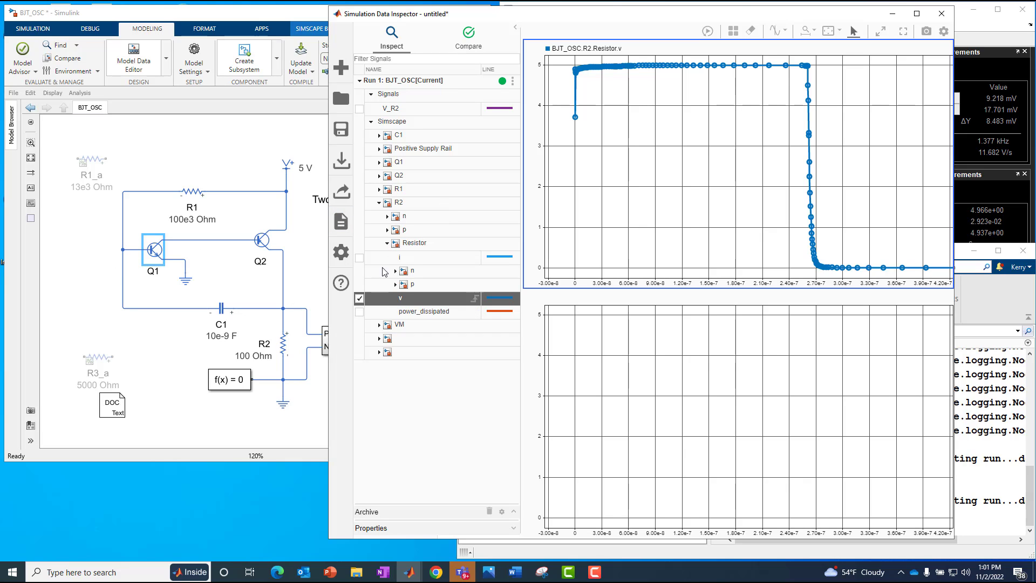
pyautogui.click(380, 162)
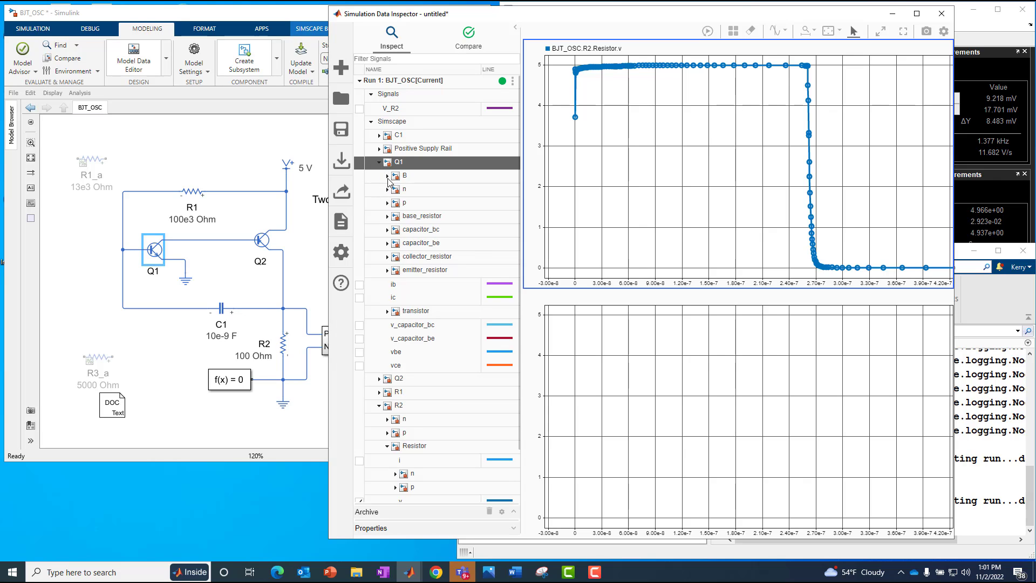
pyautogui.click(388, 176)
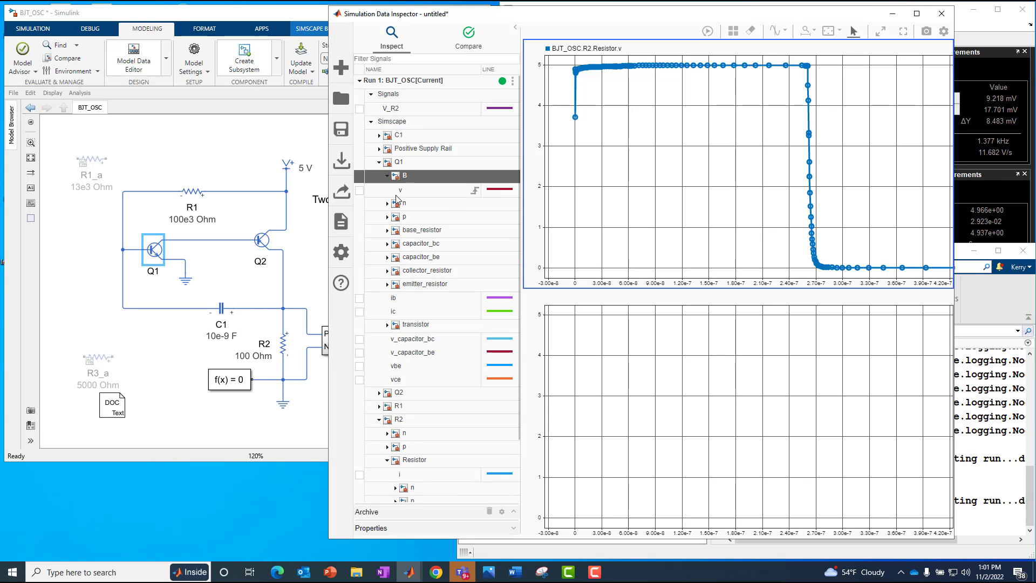
pyautogui.click(359, 190)
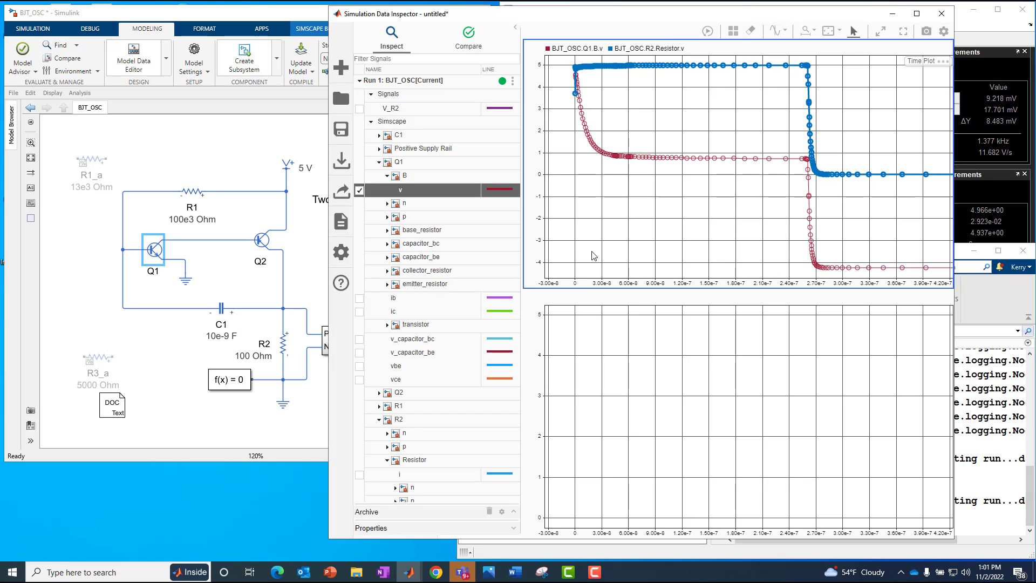
# - Zoom the upper plot along Y to examine Q1's base voltage level during the first pulse, and fit the plot back to view
pyautogui.click(227, 319)
pyautogui.click(815, 32)
pyautogui.click(823, 104)
pyautogui.moveTo(804, 146); pyautogui.dragTo(804, 173)
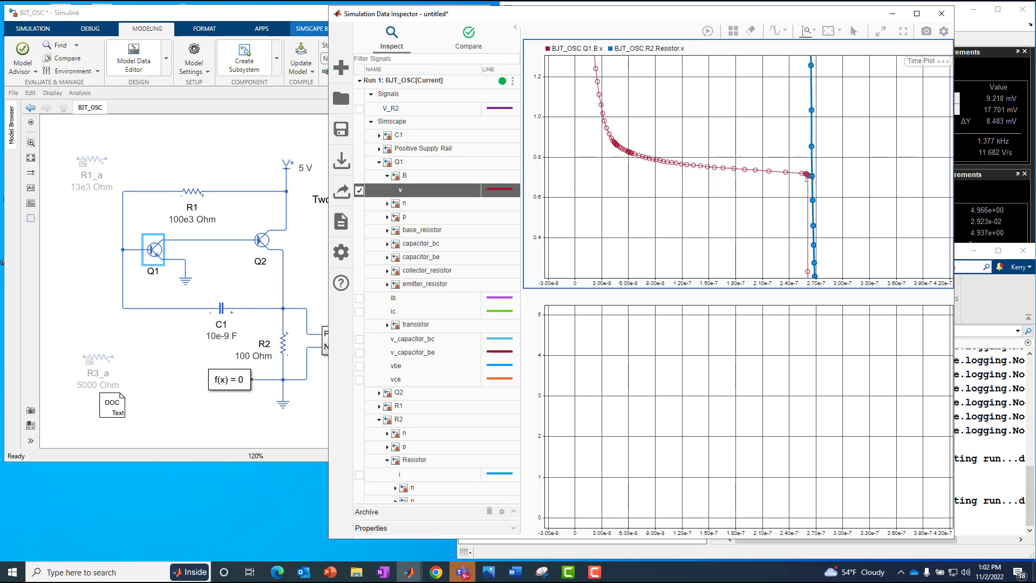
pyautogui.click(150, 255)
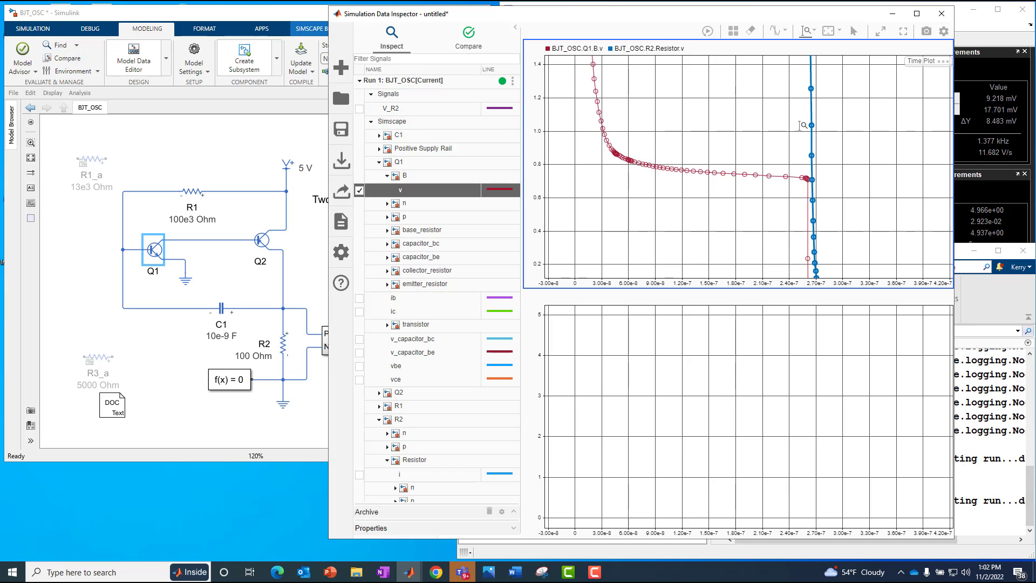
pyautogui.click(828, 31)
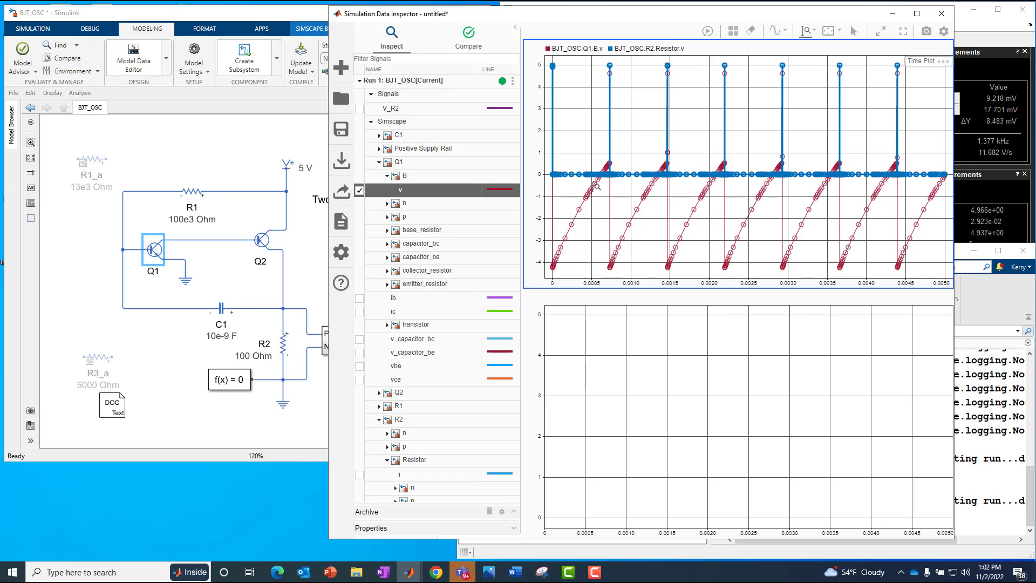
pyautogui.click(815, 35)
pyautogui.click(812, 47)
pyautogui.moveTo(545, 184); pyautogui.dragTo(560, 196)
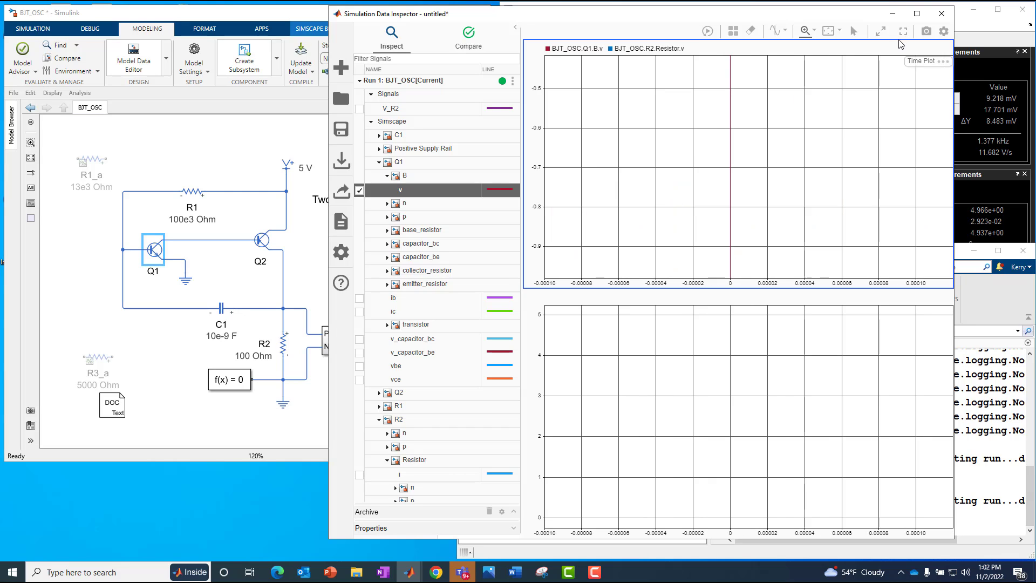
pyautogui.click(832, 33)
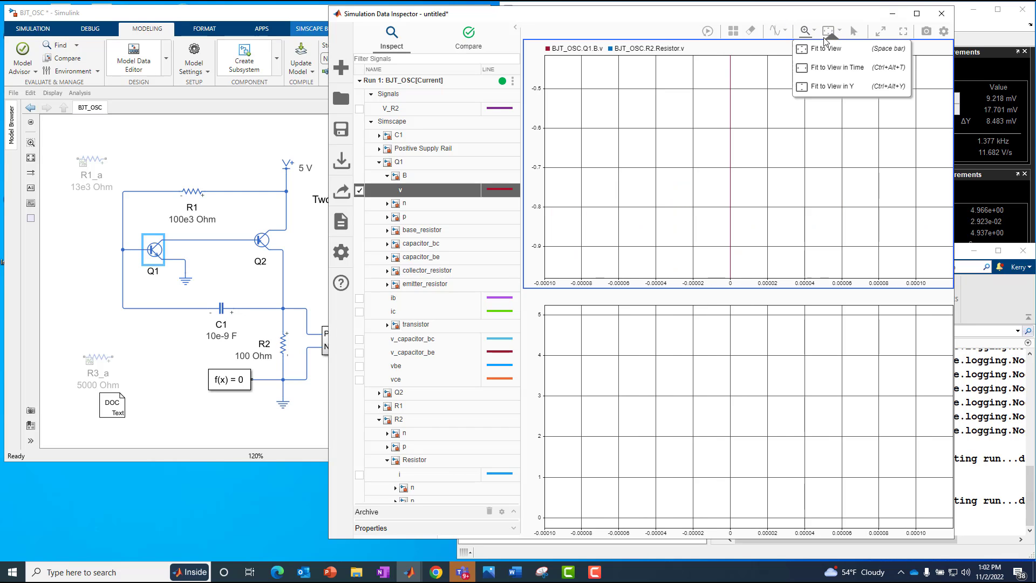
pyautogui.click(832, 32)
pyautogui.click(832, 32)
# - Zoom the time axis in on the first pulse to compare Q1's base voltage with the R2 resistor voltage
pyautogui.click(813, 31)
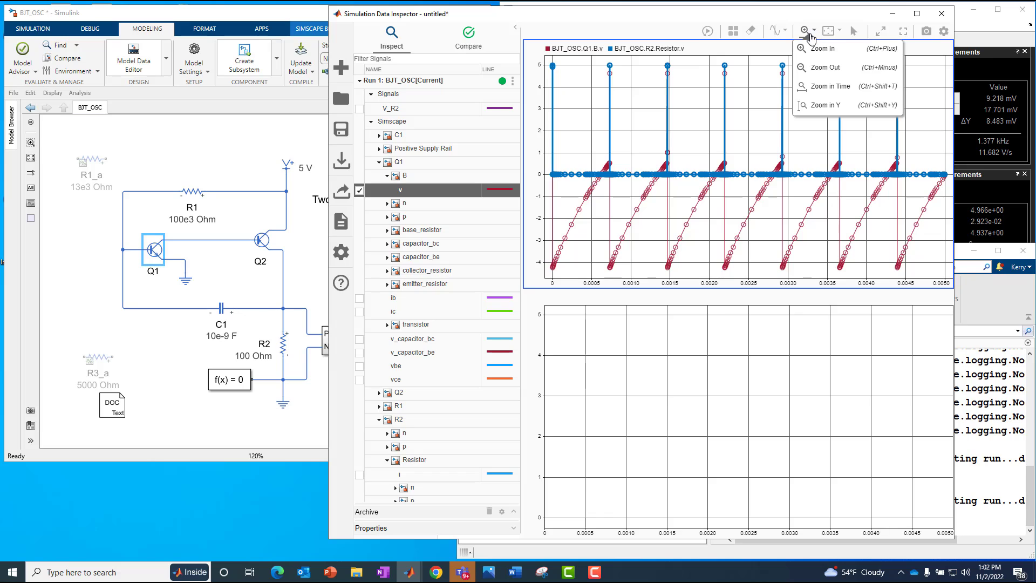
pyautogui.click(822, 84)
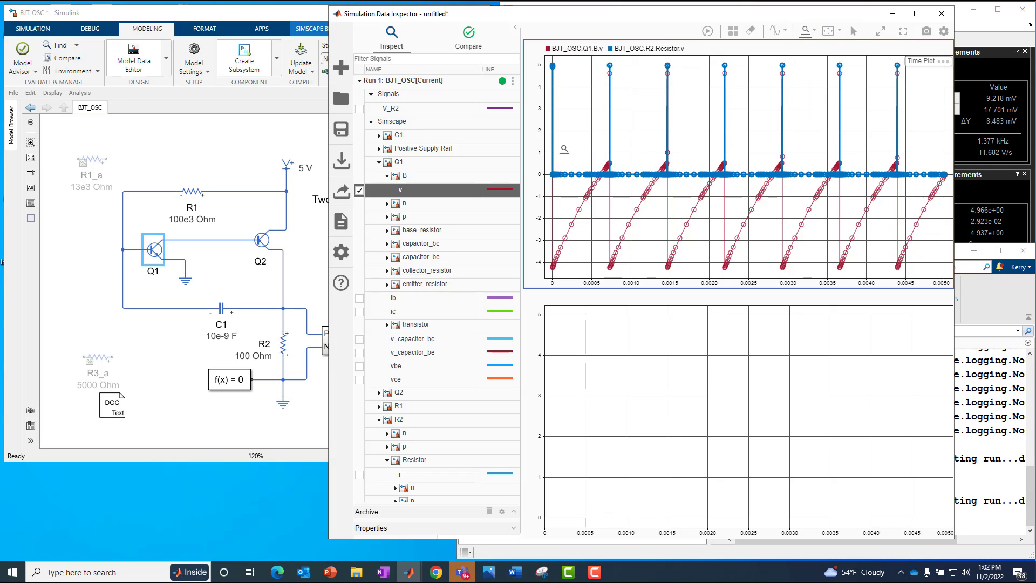
pyautogui.moveTo(563, 149); pyautogui.dragTo(542, 144)
pyautogui.moveTo(731, 192); pyautogui.dragTo(718, 191)
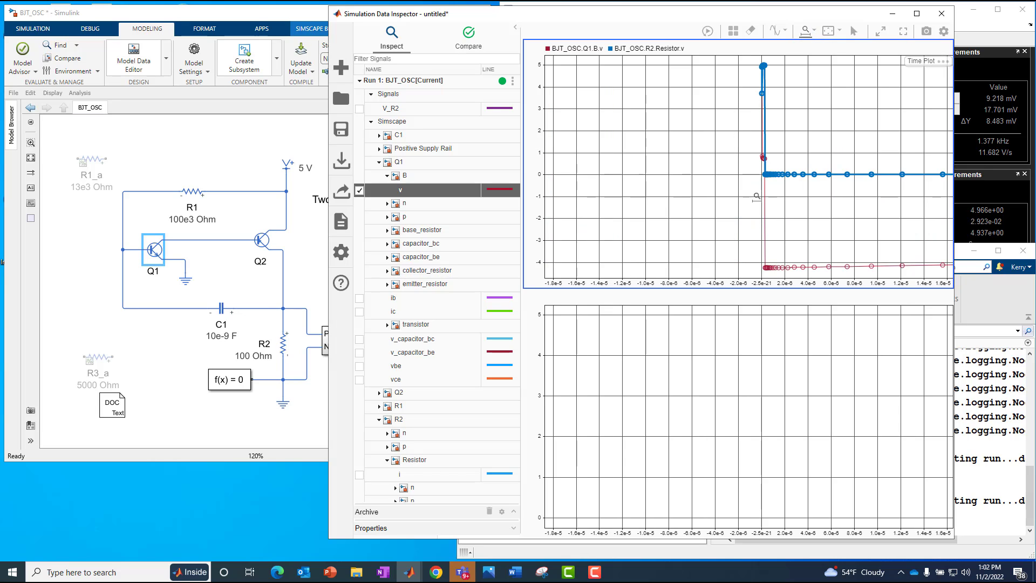
pyautogui.moveTo(792, 202); pyautogui.dragTo(834, 200)
pyautogui.moveTo(723, 190); pyautogui.dragTo(829, 192)
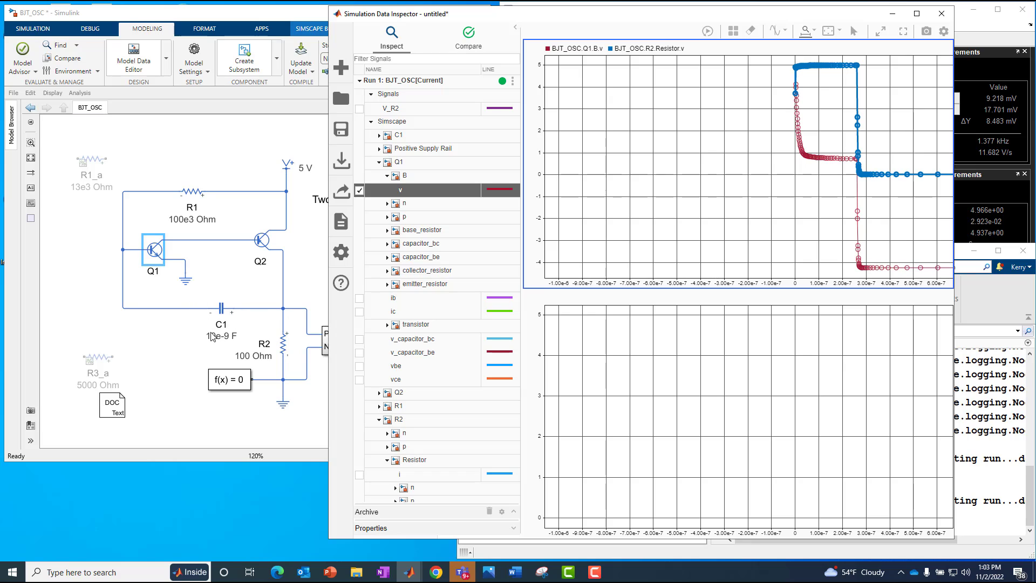
pyautogui.click(186, 279)
pyautogui.click(198, 295)
# - Zoom out the time axis step by step to examine how Q1's base voltage ramps between pulses over several oscillation periods
pyautogui.scroll(-3, 598, 164)
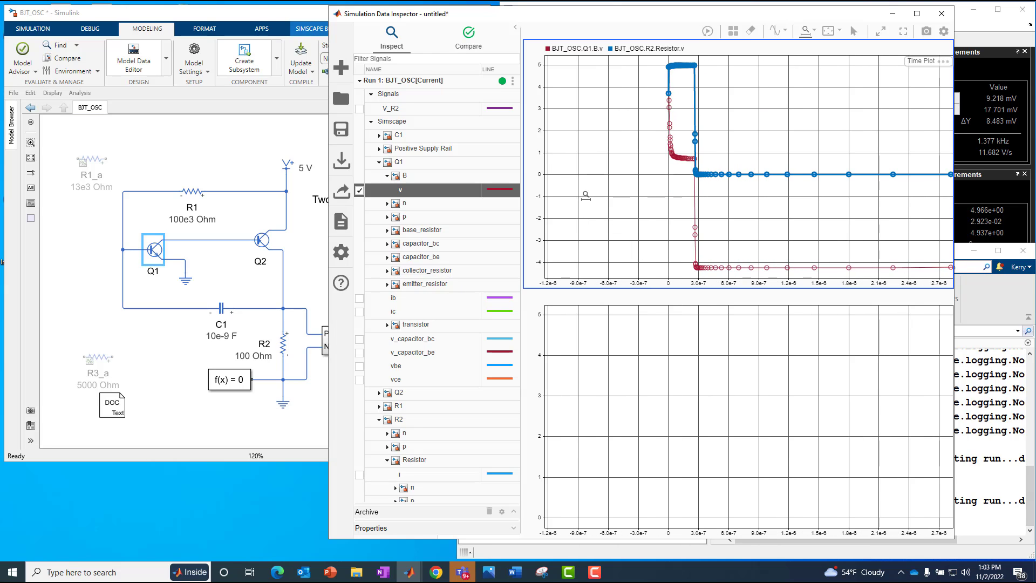
pyautogui.scroll(-2, 585, 195)
pyautogui.scroll(-4, 587, 186)
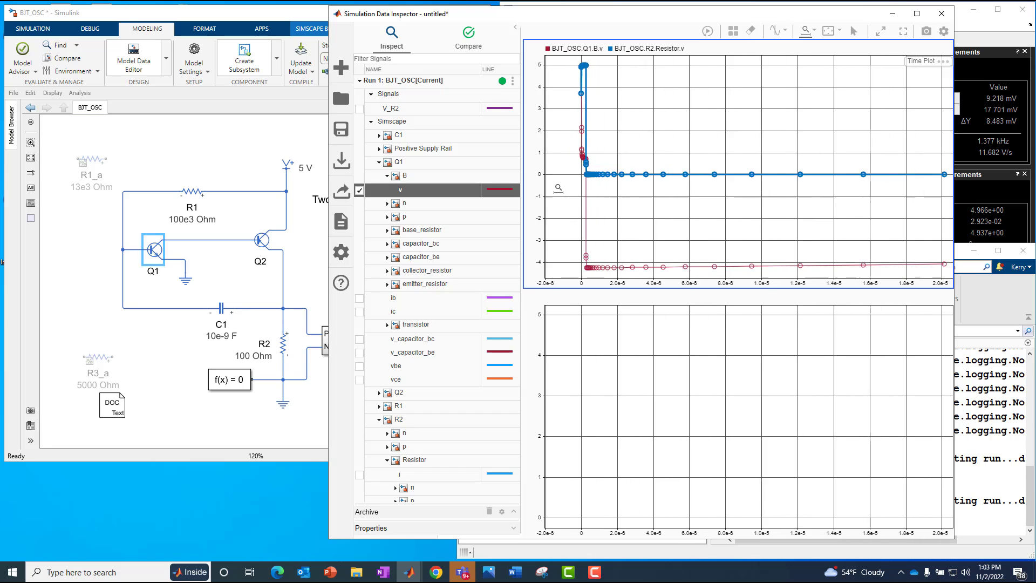
pyautogui.scroll(-5, 561, 216)
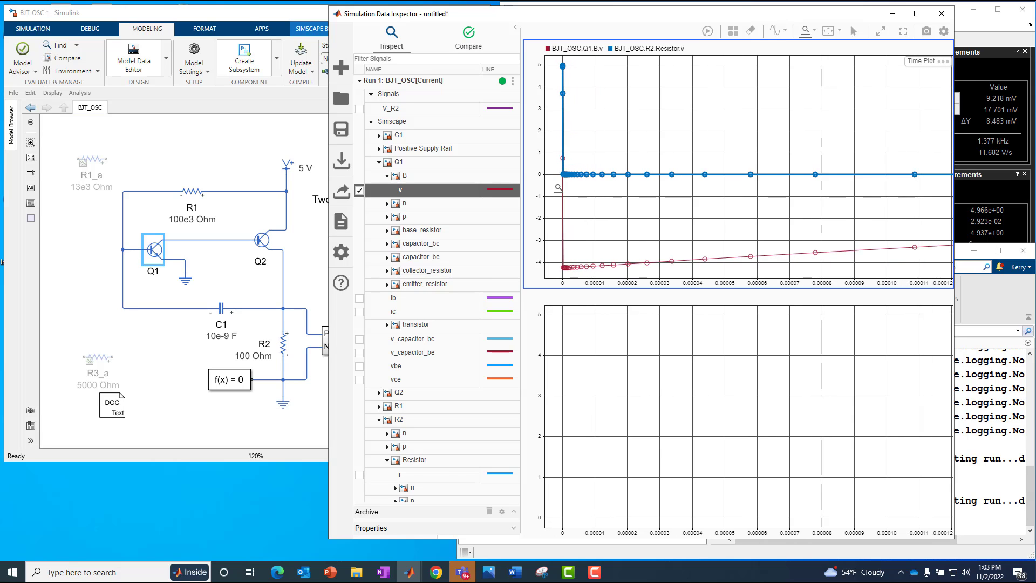
pyautogui.scroll(-2, 563, 256)
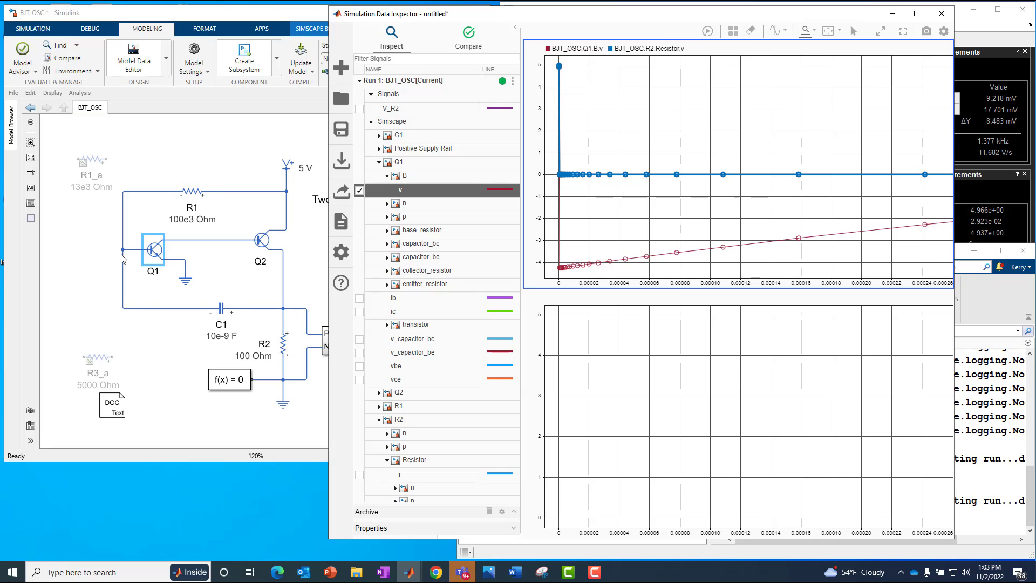
pyautogui.click(642, 218)
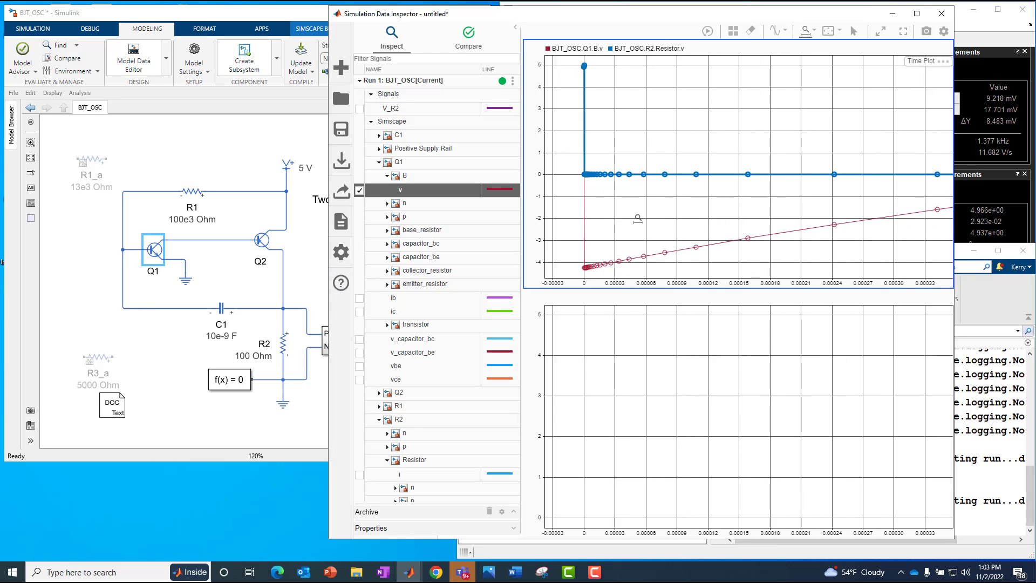
pyautogui.click(642, 219)
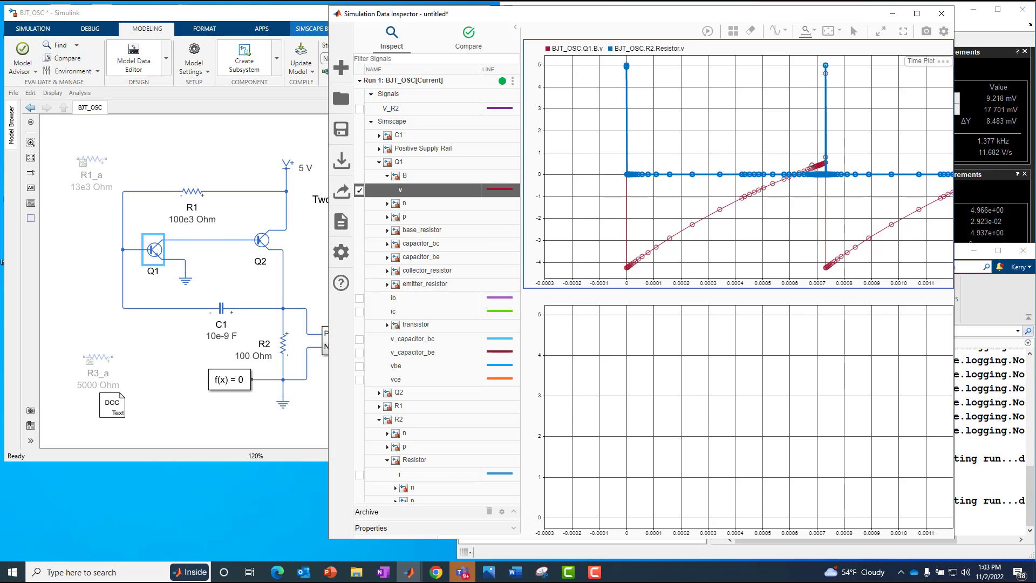
pyautogui.click(154, 251)
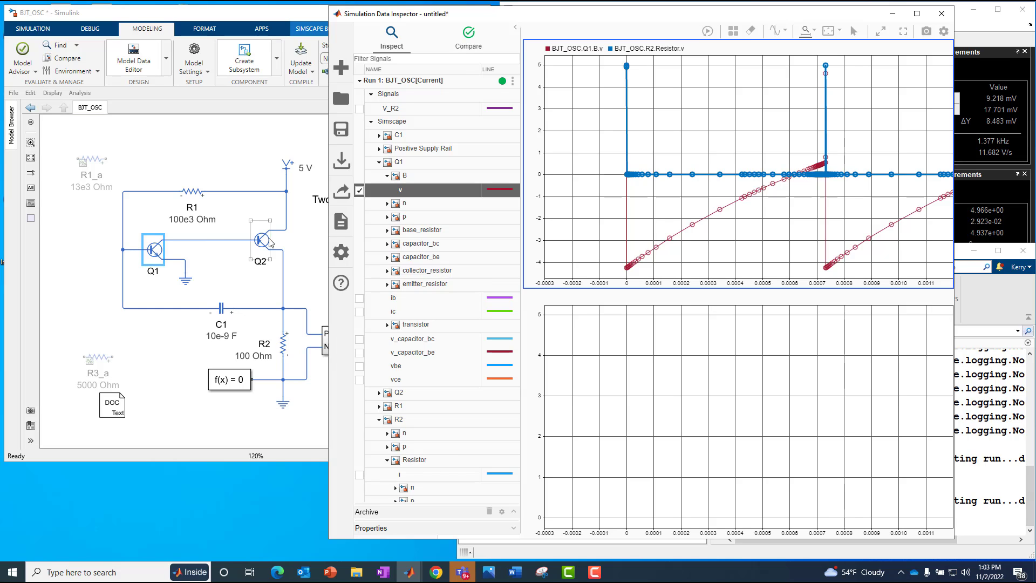
pyautogui.scroll(-2, 739, 206)
pyautogui.scroll(-3, 739, 206)
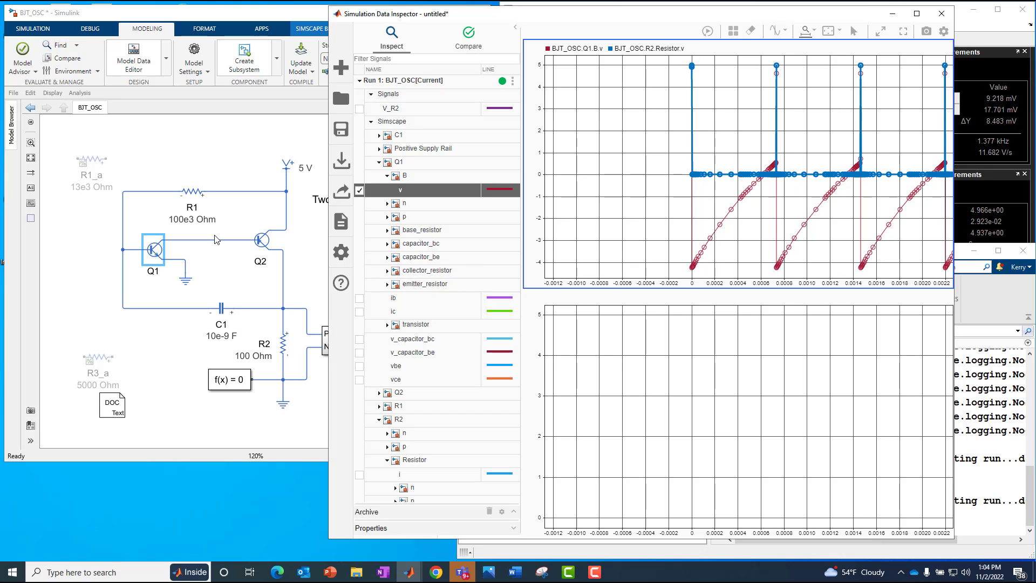
# - Plot the current i of capacitor C1 in the lower subplot
pyautogui.click(222, 309)
pyautogui.click(648, 398)
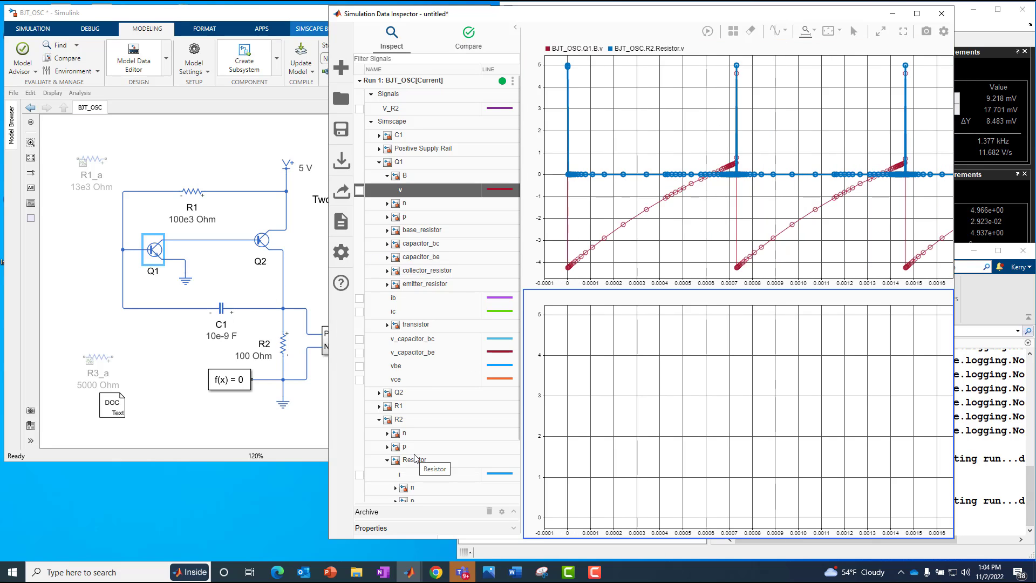
pyautogui.click(379, 138)
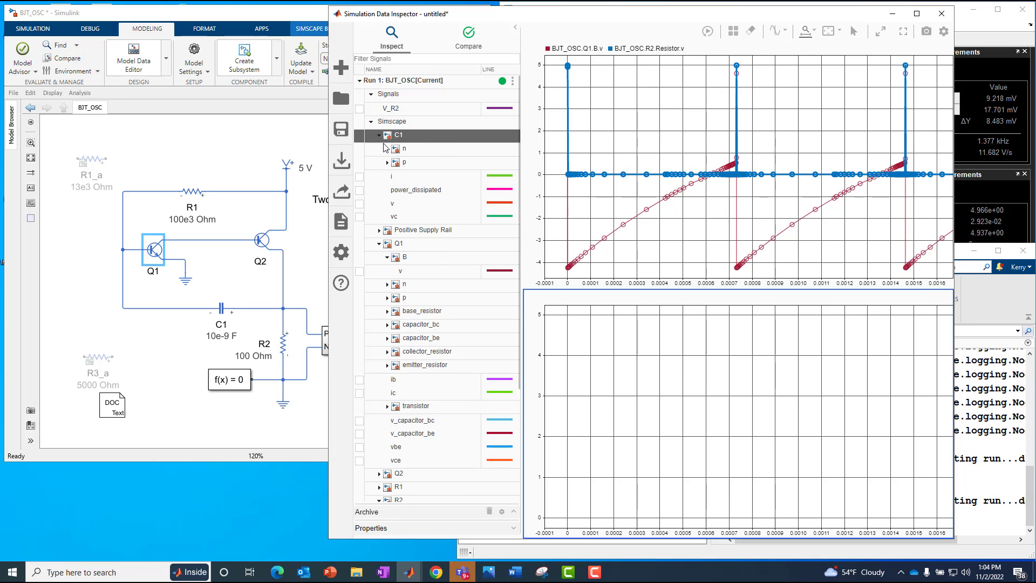
pyautogui.click(360, 176)
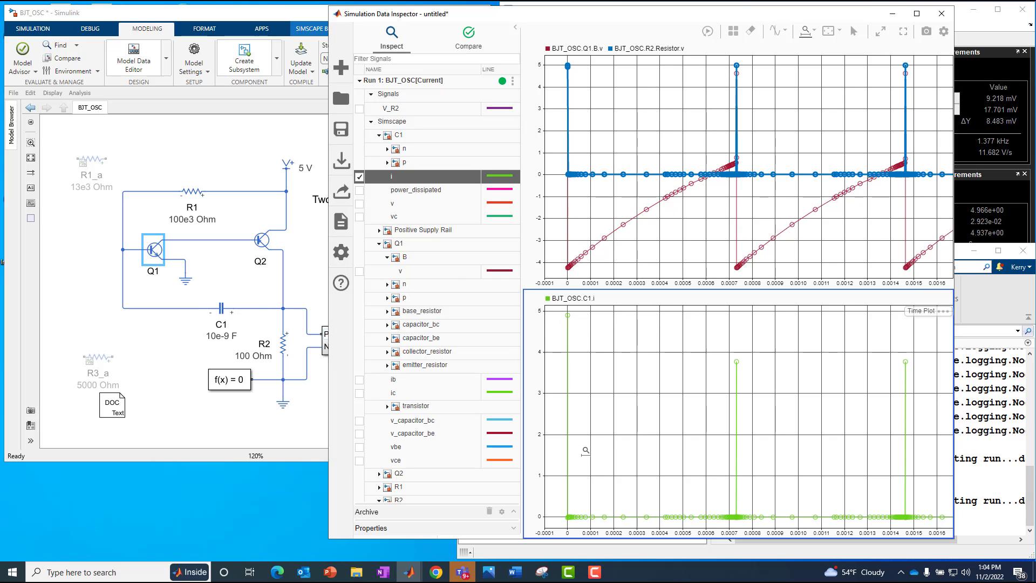
# - Zoom in time on the first C1 current spike at time zero to examine it, and restore the full time range
pyautogui.moveTo(585, 450); pyautogui.dragTo(559, 451)
pyautogui.moveTo(651, 454); pyautogui.dragTo(912, 453)
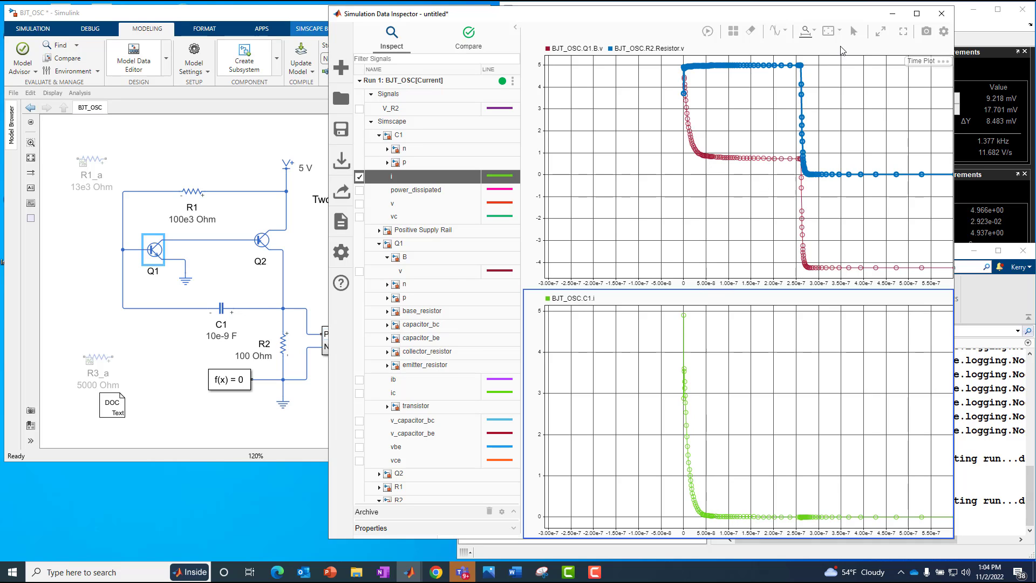
pyautogui.press('space')
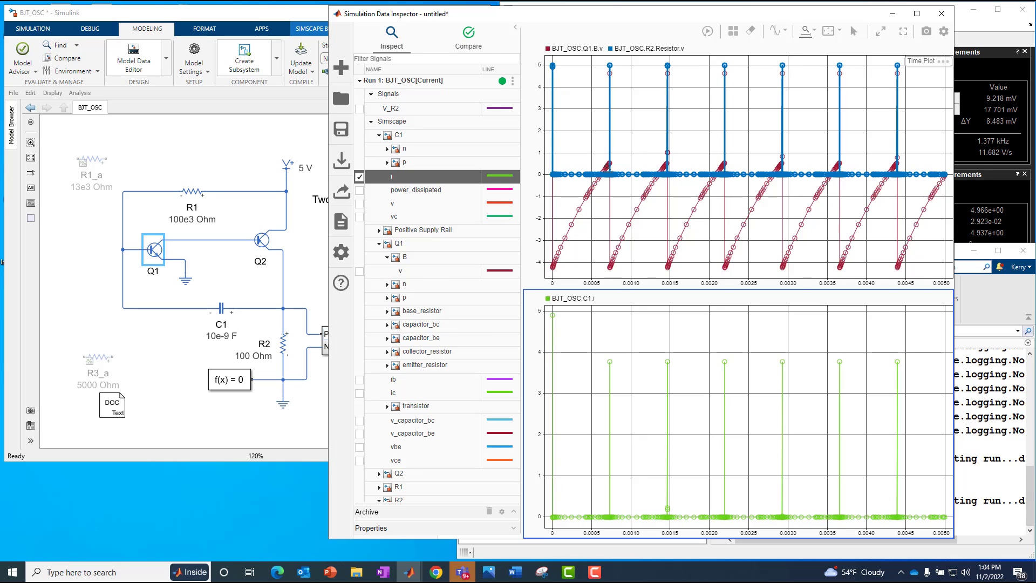
# - Zoom in time on the second pulse to examine the C1 current decay against the voltages, and fit the plots back to view
pyautogui.moveTo(600, 442); pyautogui.dragTo(618, 443)
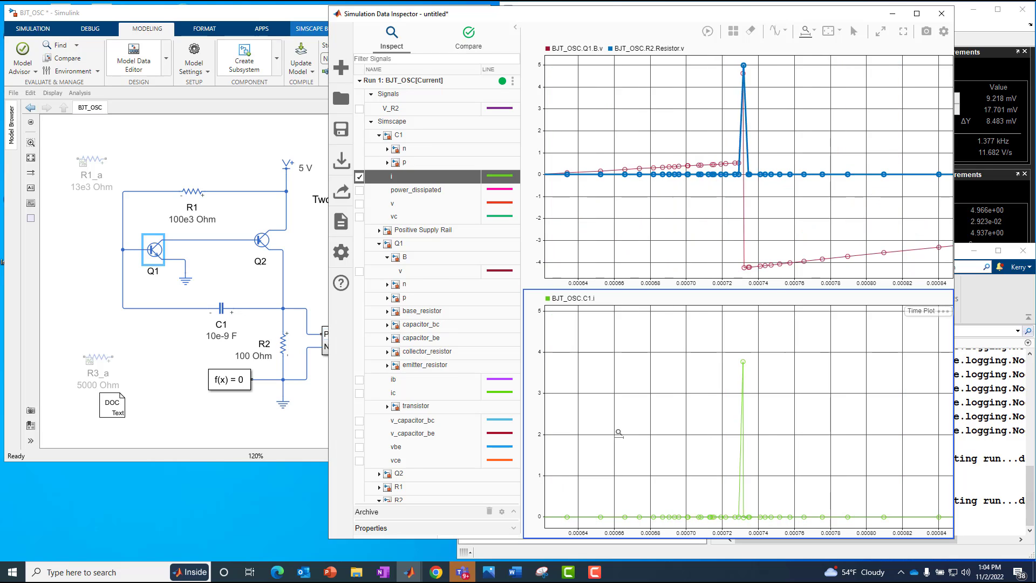
pyautogui.moveTo(721, 444); pyautogui.dragTo(745, 439)
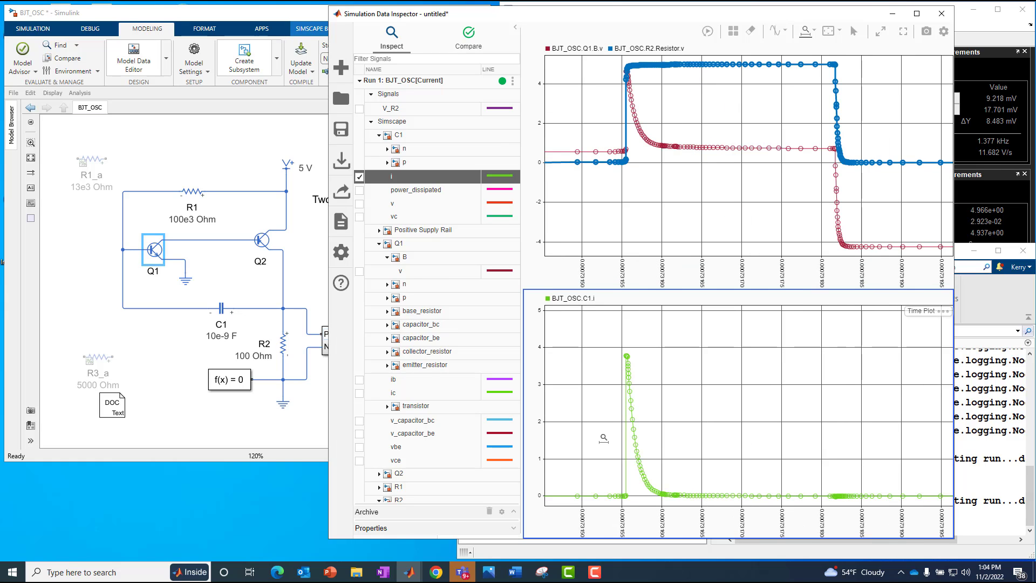
pyautogui.moveTo(603, 439); pyautogui.dragTo(690, 436)
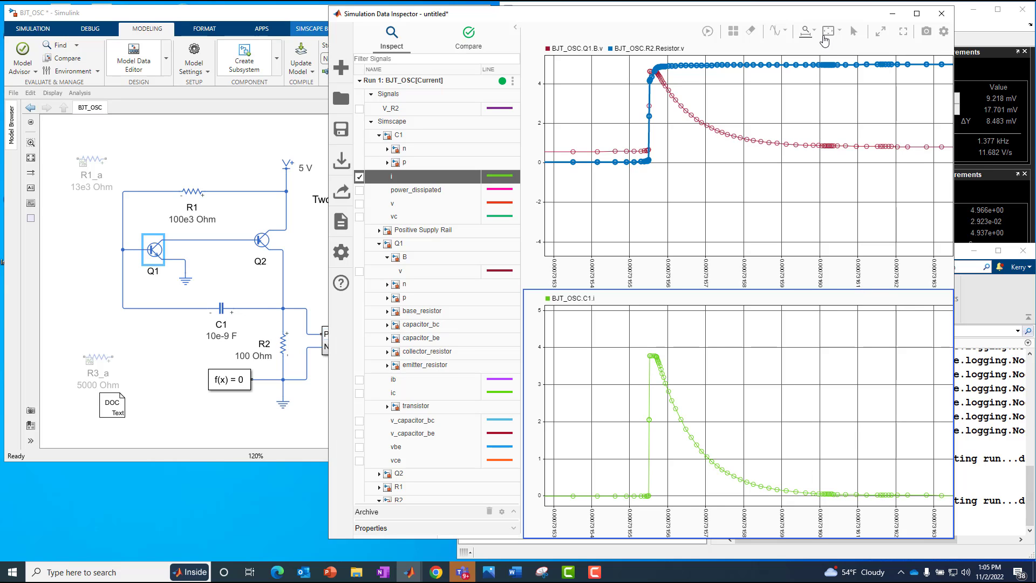
pyautogui.press('space')
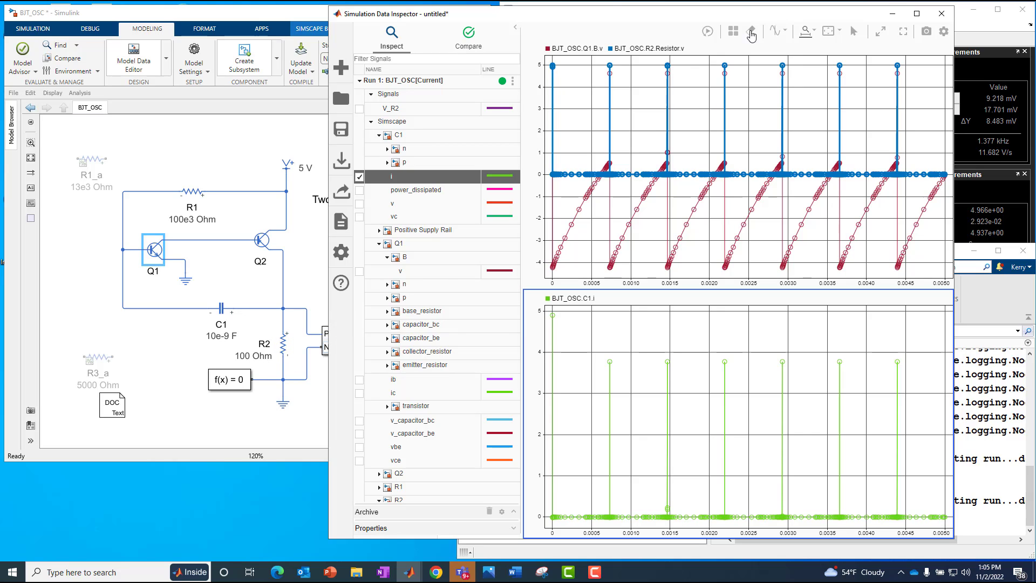
# - Set the subplot grid to 3 rows and 1 column
pyautogui.click(733, 33)
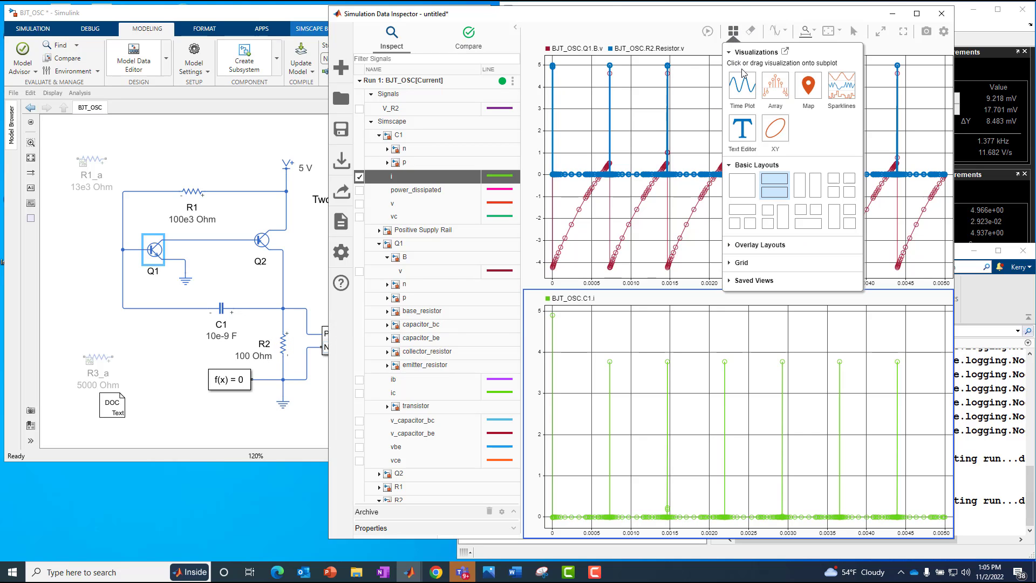
pyautogui.click(730, 263)
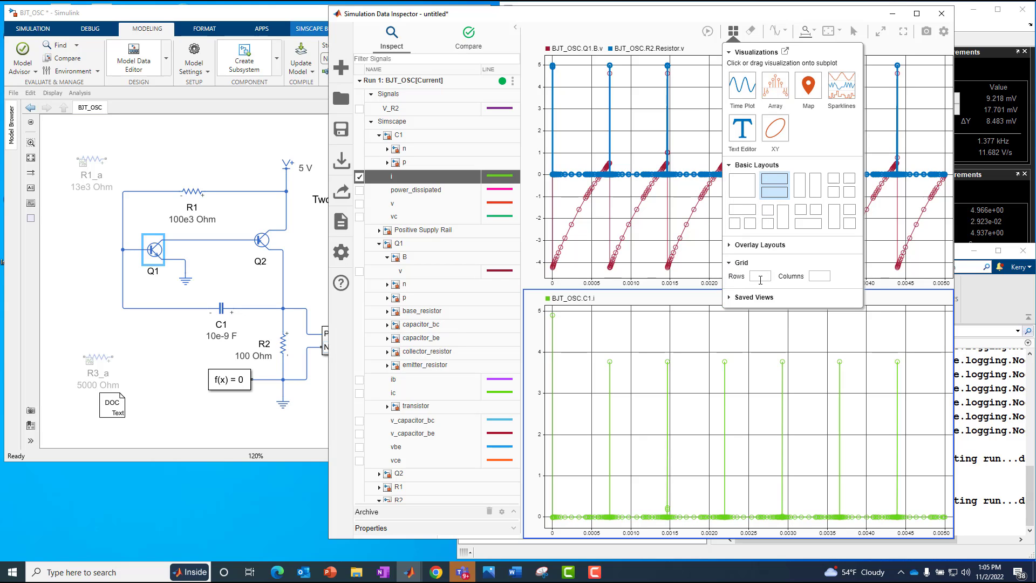
pyautogui.click(824, 276)
pyautogui.write('1')
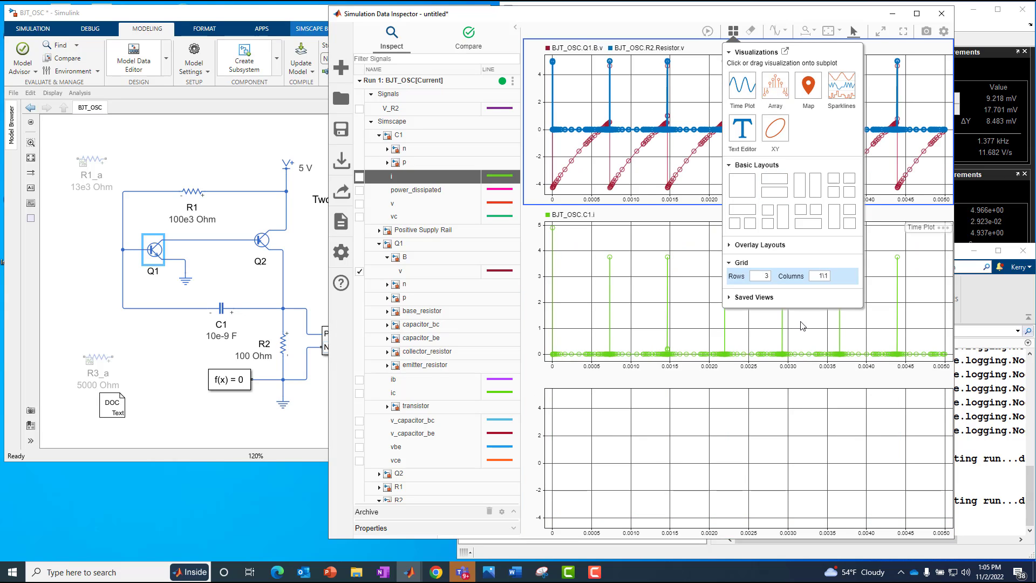
# - Plot the base voltage v of transistor Q2 in the empty third subplot
pyautogui.click(739, 444)
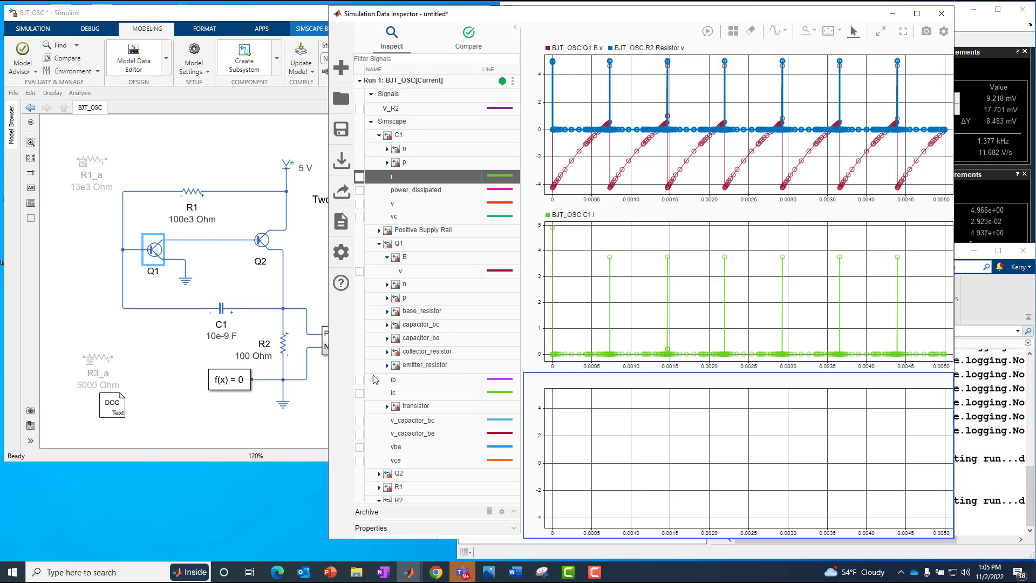
pyautogui.click(380, 475)
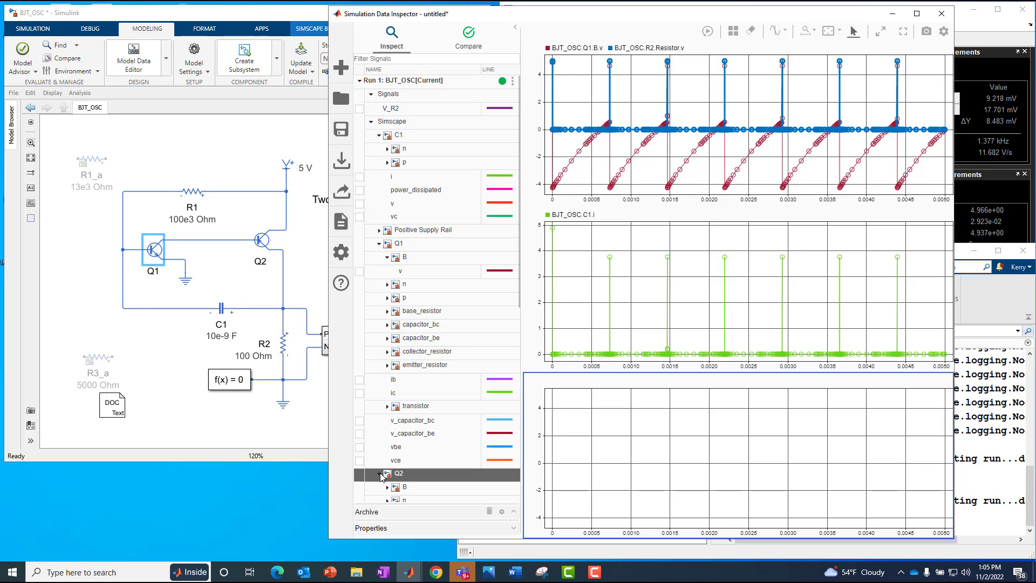
pyautogui.click(387, 488)
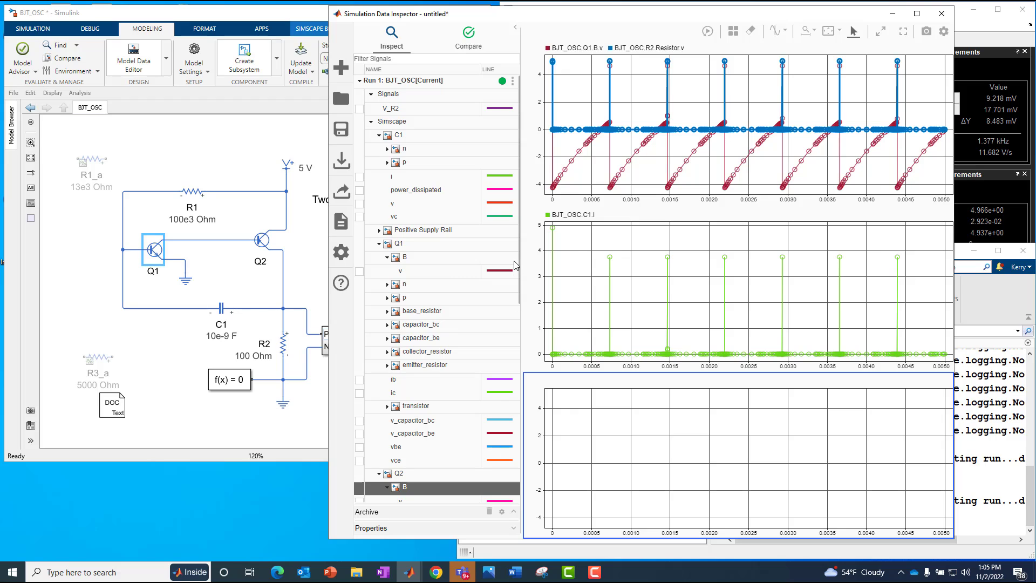
pyautogui.moveTo(522, 272); pyautogui.dragTo(522, 323)
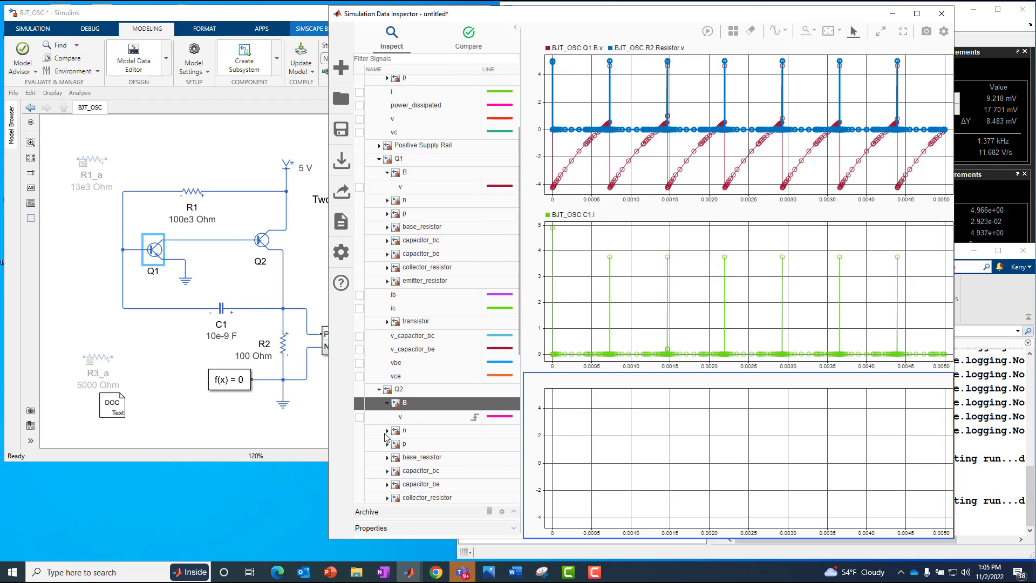
pyautogui.click(359, 418)
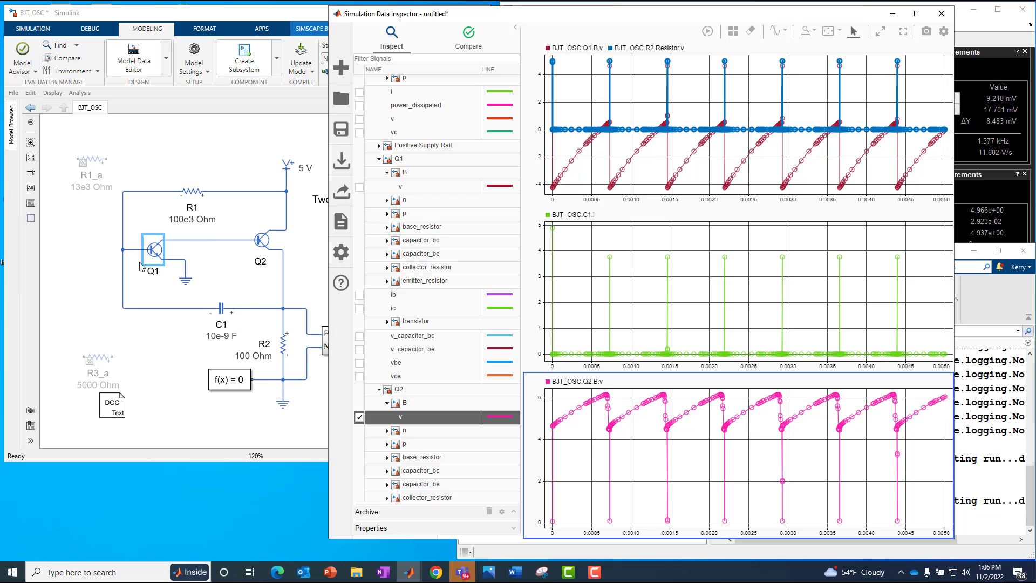
# - Switch to the Simulink model and reposition resistor R1 slightly higher on its wire, above and between transistors Q1 and Q2
pyautogui.click(156, 254)
pyautogui.click(260, 239)
pyautogui.click(167, 150)
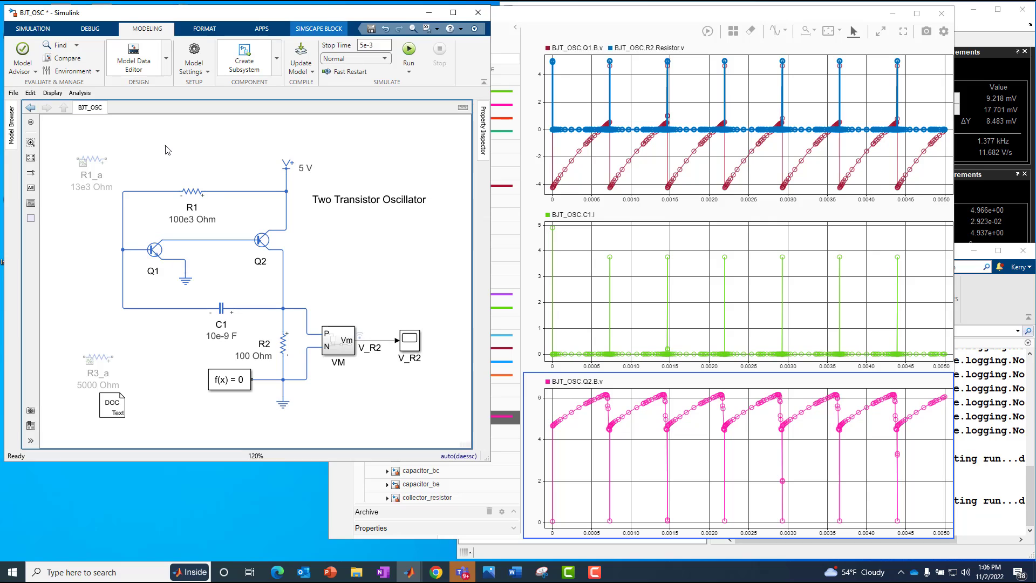
pyautogui.moveTo(192, 193); pyautogui.dragTo(222, 192)
pyautogui.click(178, 146)
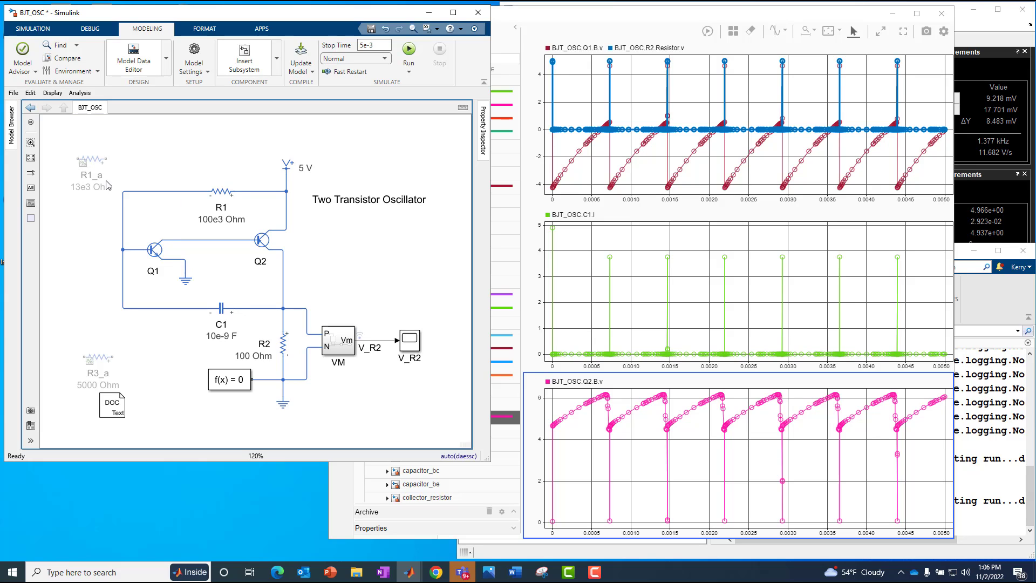
pyautogui.moveTo(222, 191); pyautogui.dragTo(199, 182)
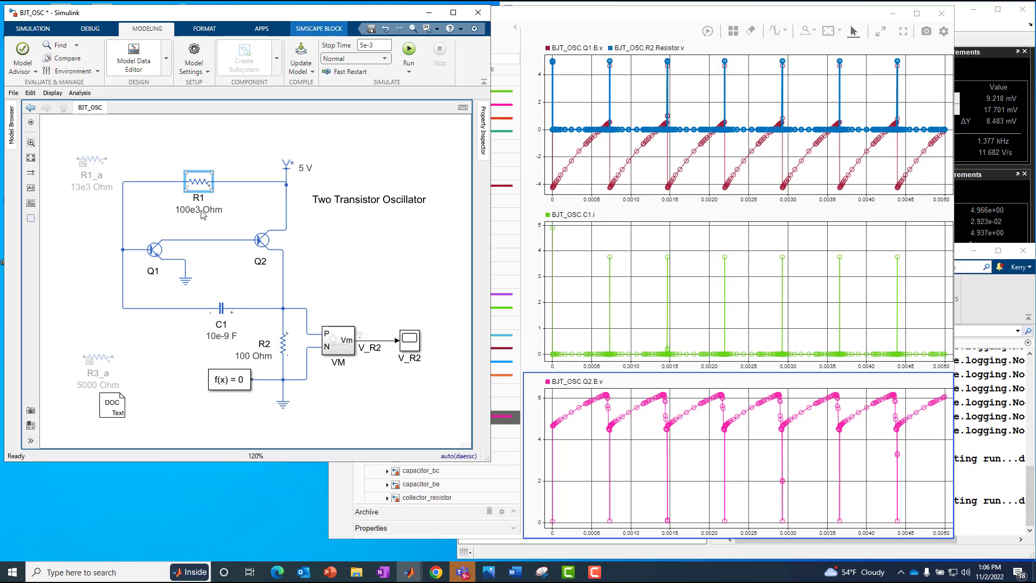
# - Open the block parameters of capacitor C1 to check its series resistance, and close them
pyautogui.click(225, 312)
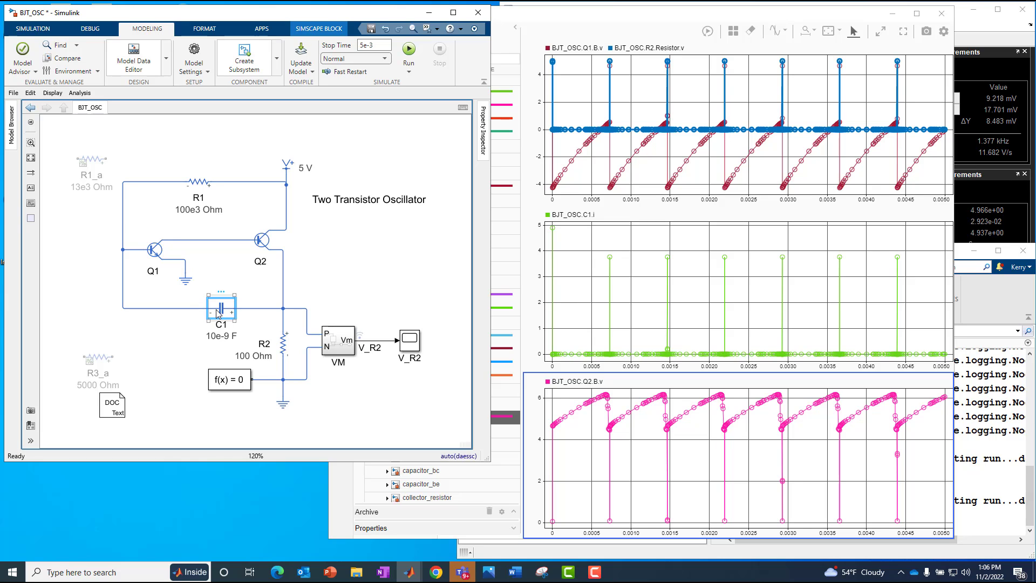
pyautogui.doubleClick(217, 313)
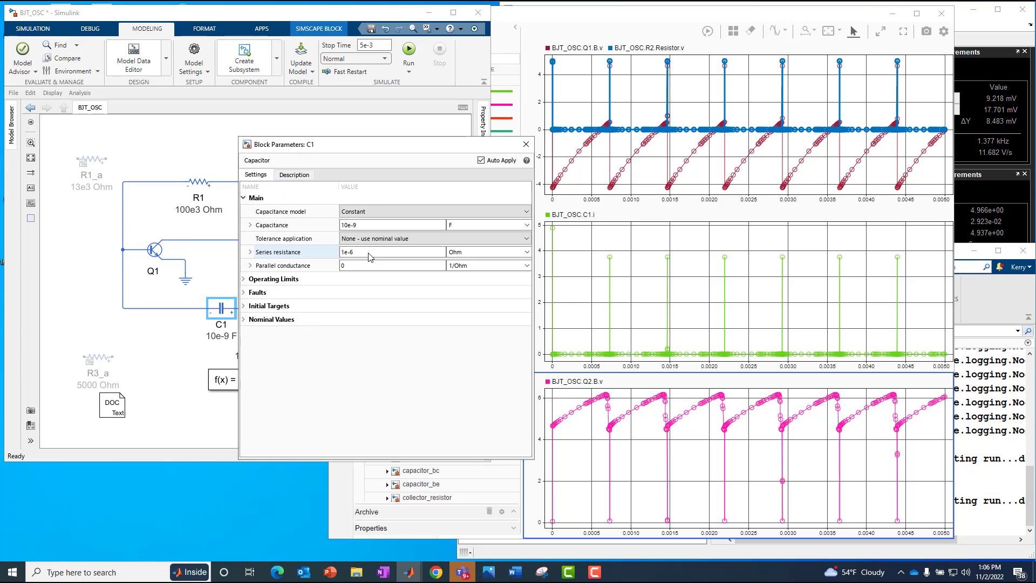
pyautogui.click(526, 144)
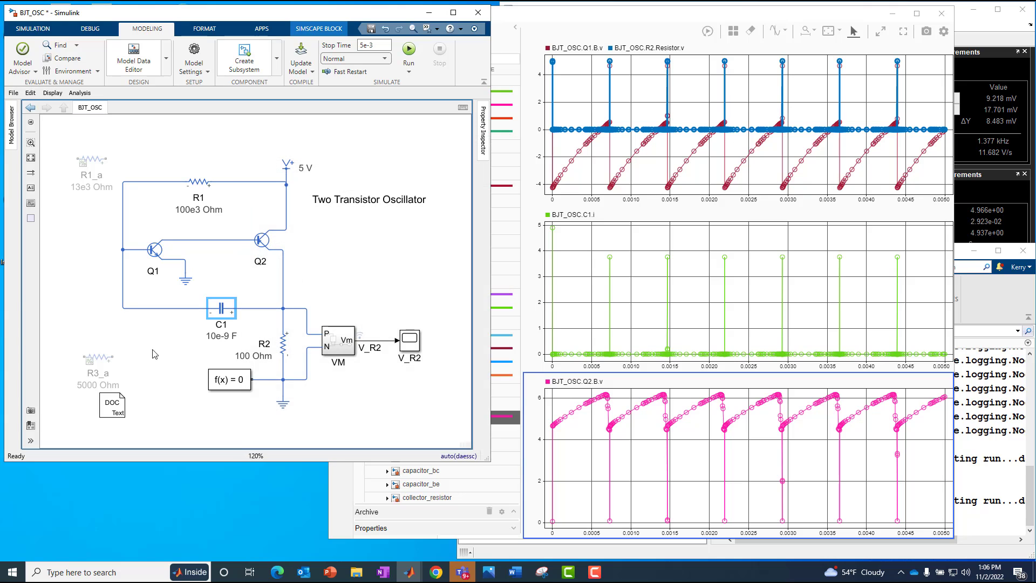
# - Move the commented-out resistor R3_a slightly up so it lines up vertically beneath R1_a
pyautogui.moveTo(101, 364); pyautogui.dragTo(91, 341)
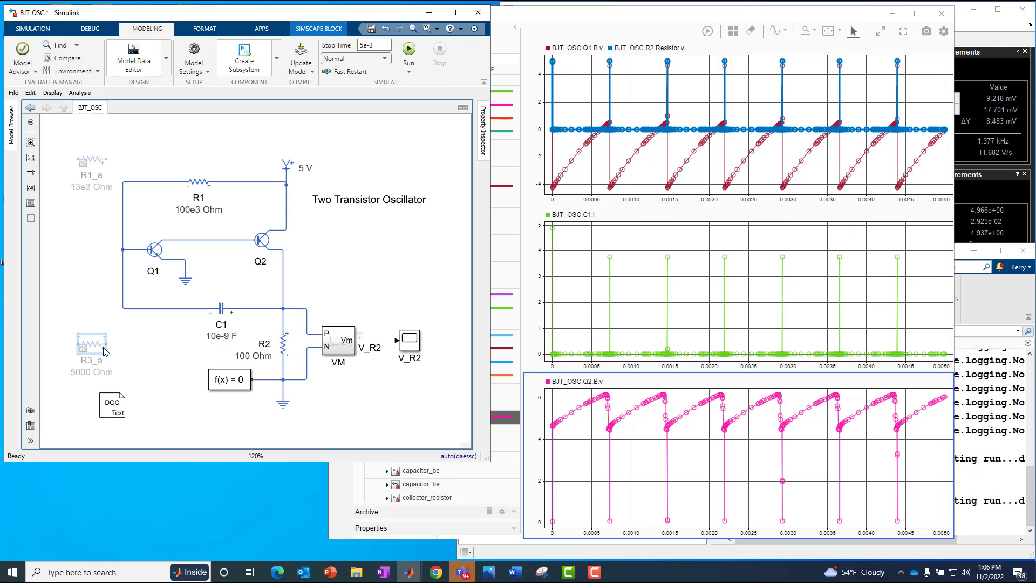